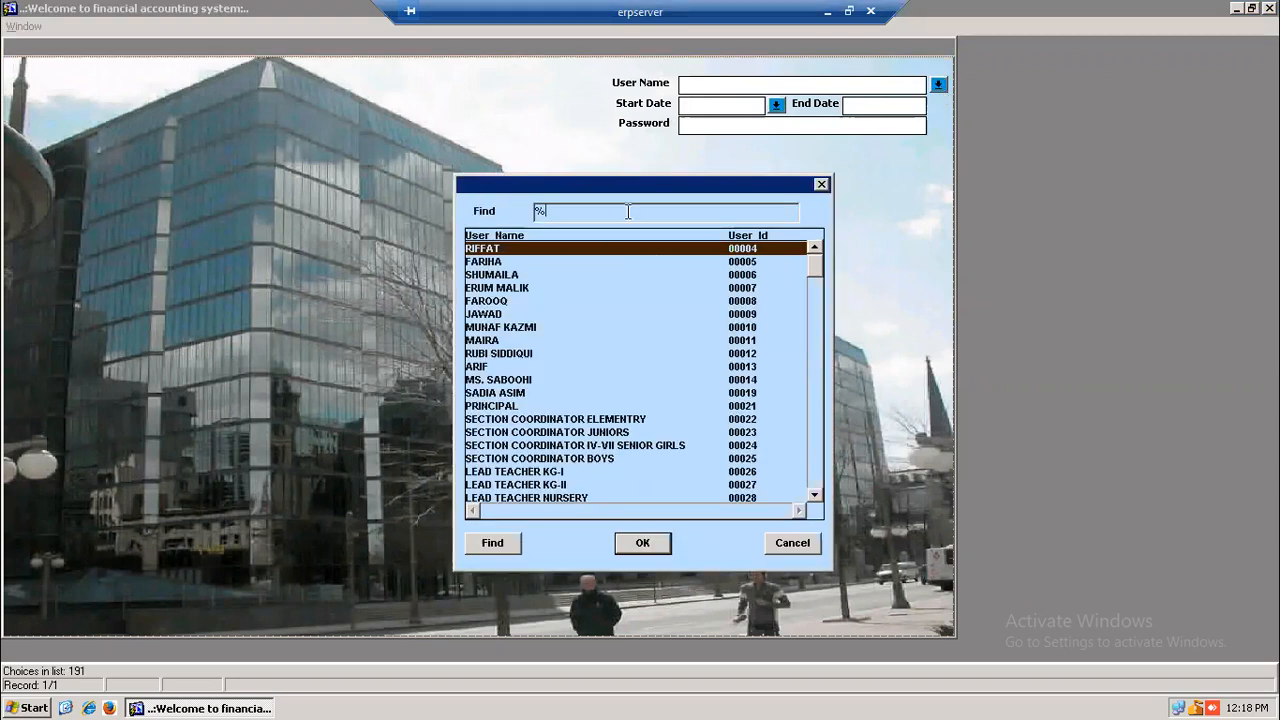
- Log in as the filtered user for fiscal year 01-JUL-20 to 30-JUN-21 with the account password
key("Return")
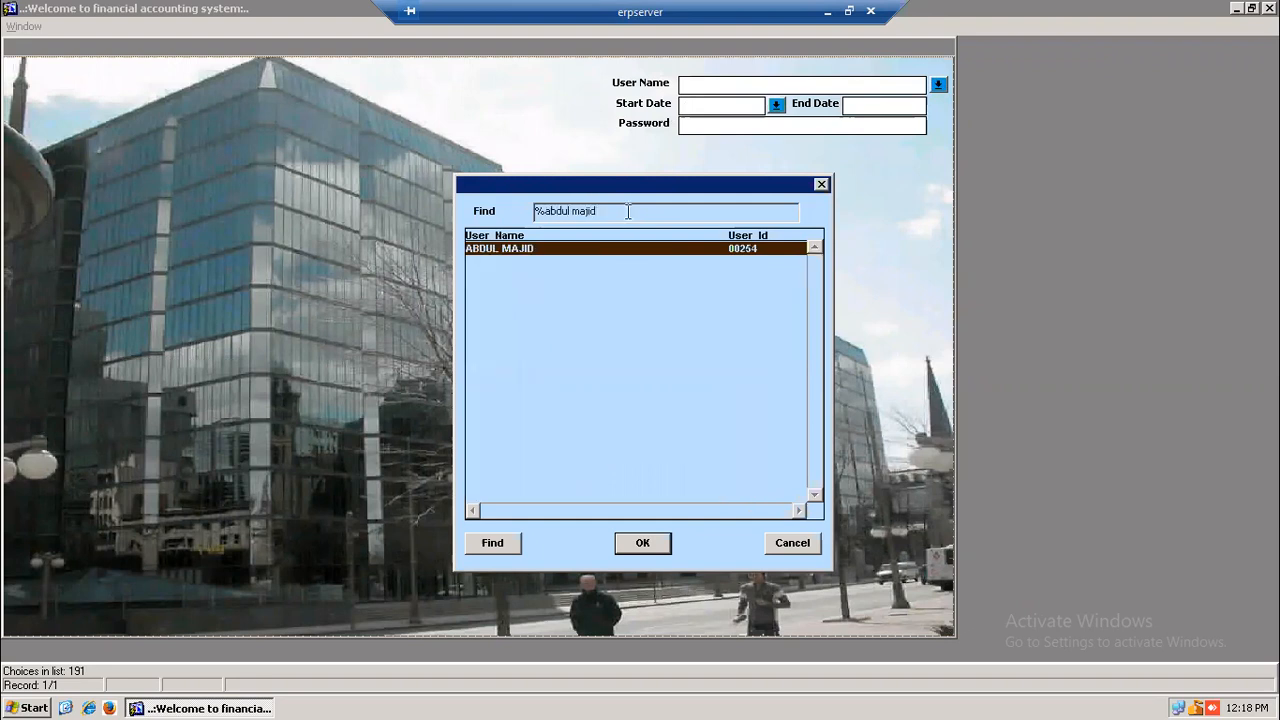
double_click(508, 248)
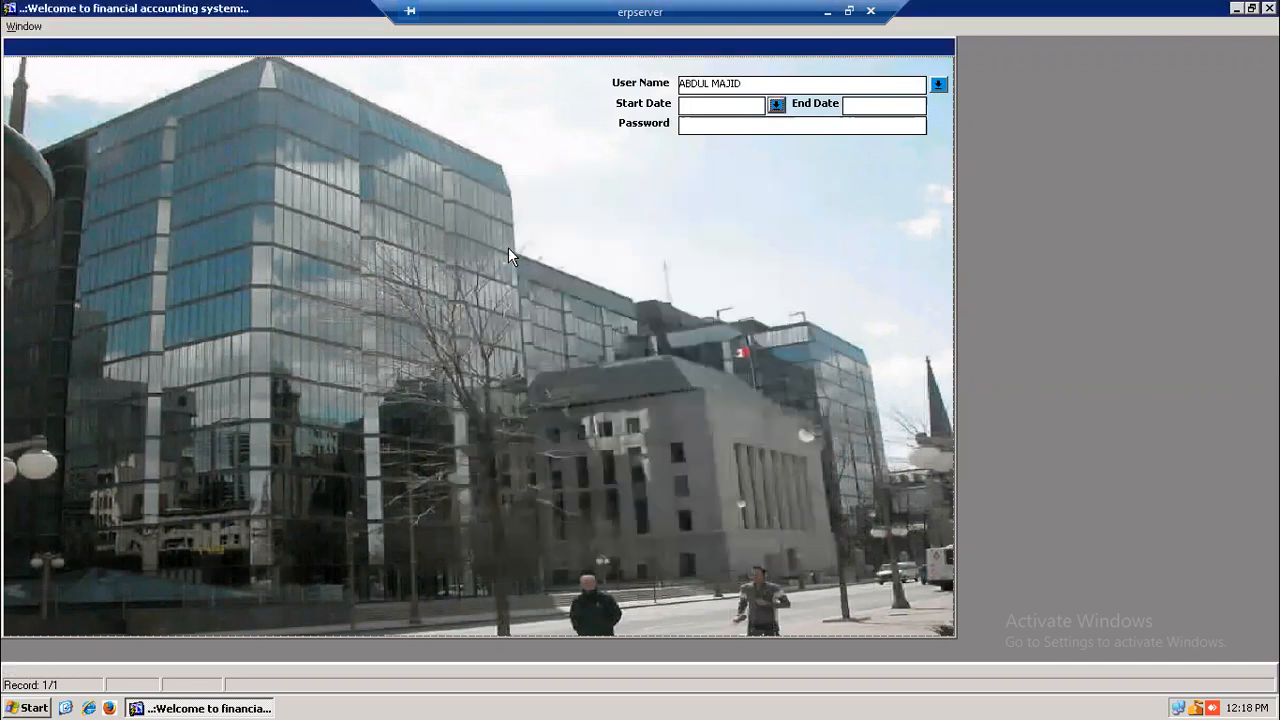
left_click(777, 105)
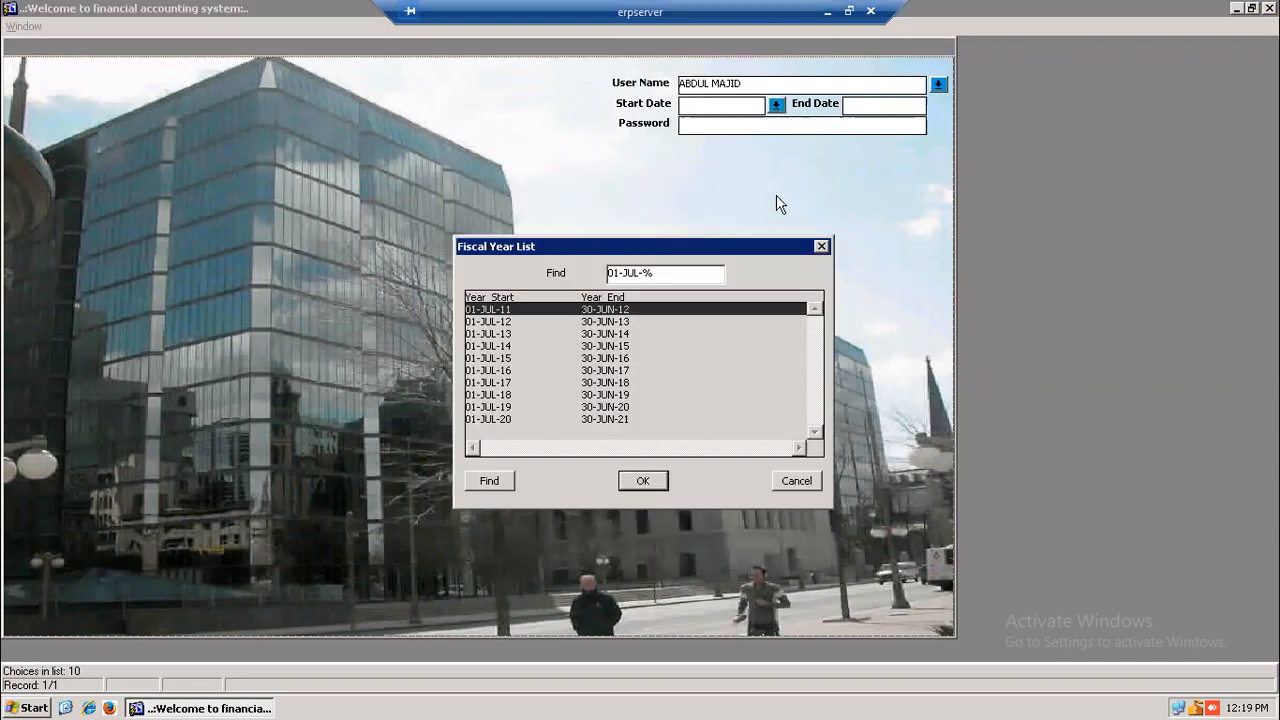
left_click(470, 419)
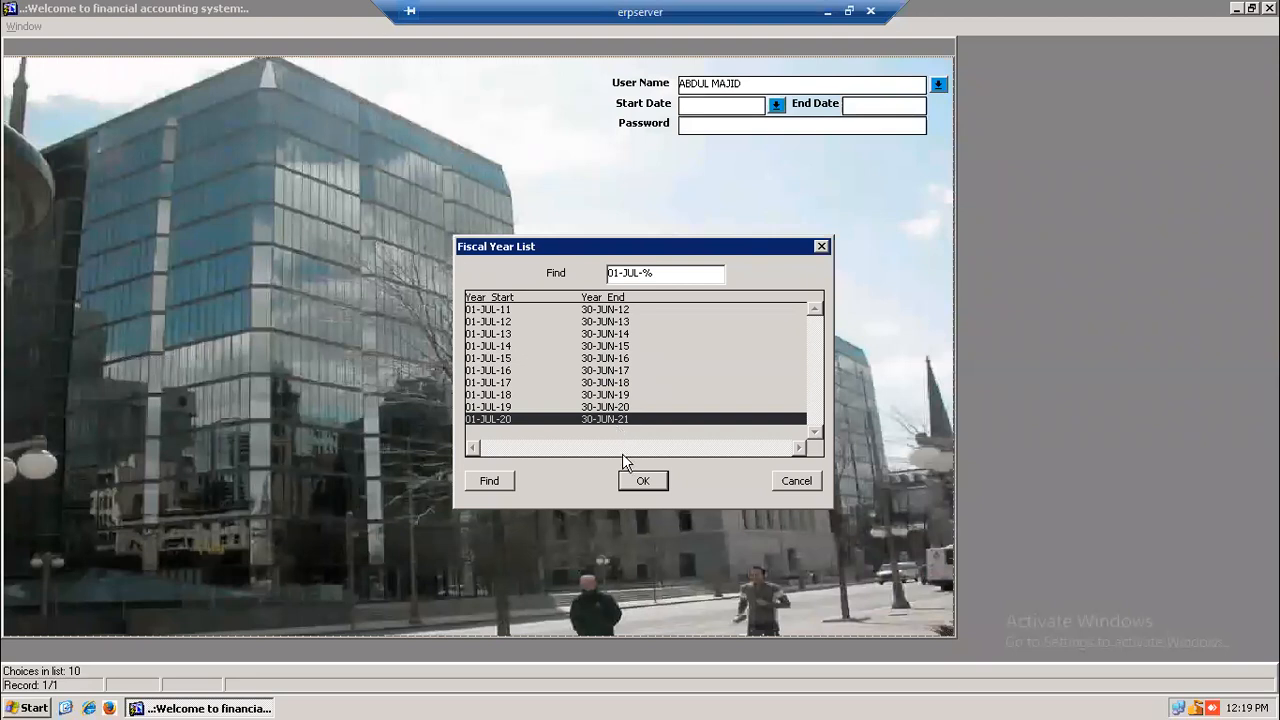
left_click(635, 482)
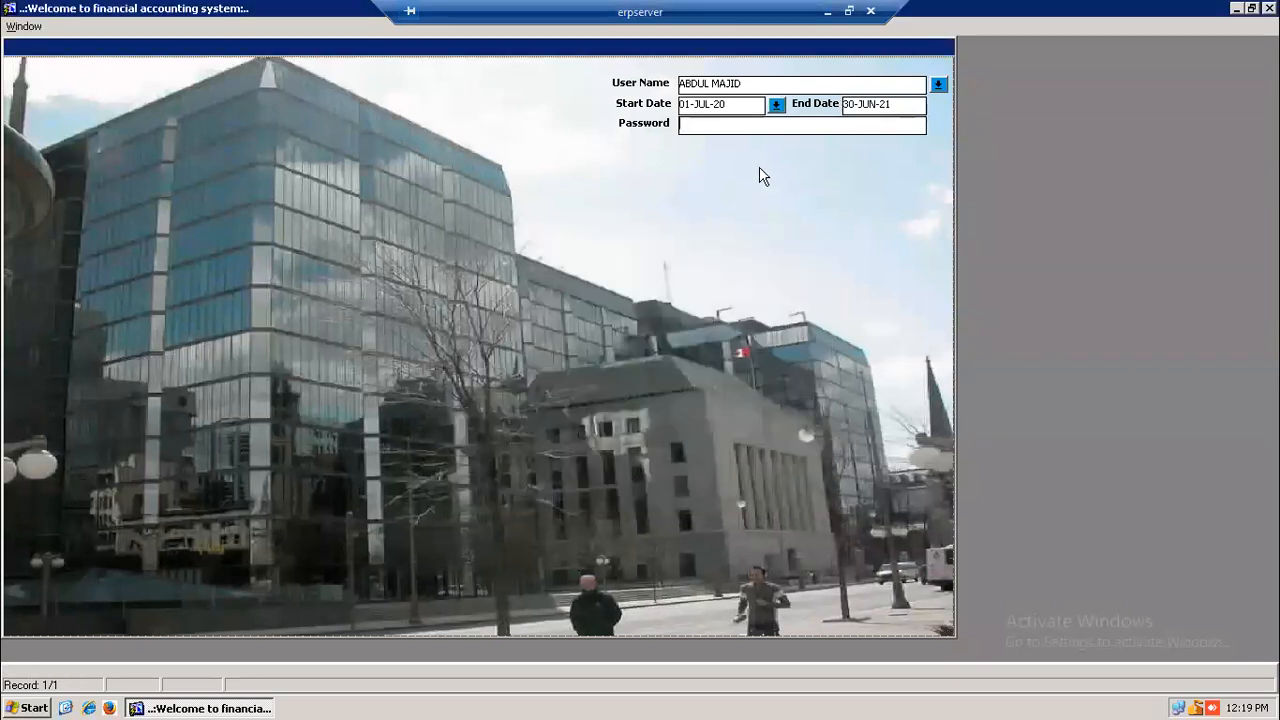
type("****")
key("Return")
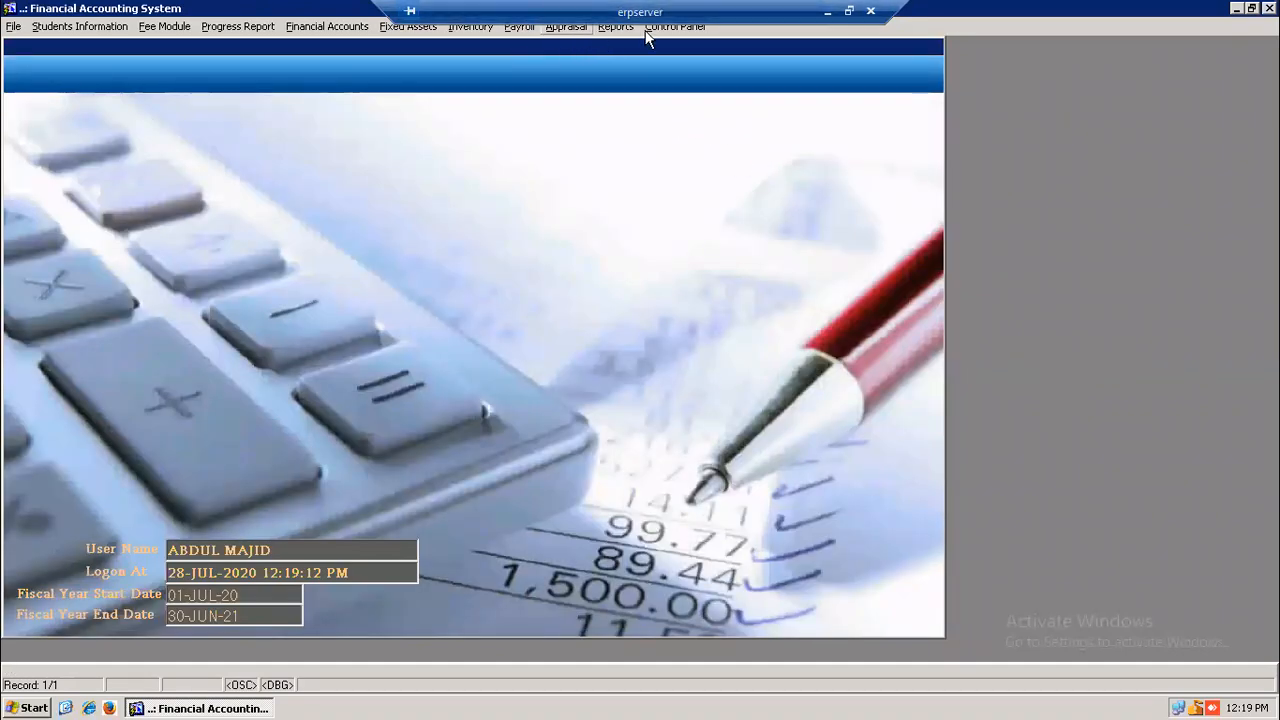
- Open the Lead Teacher / Subject Coordinator form from the Appraisal menu
left_click(566, 30)
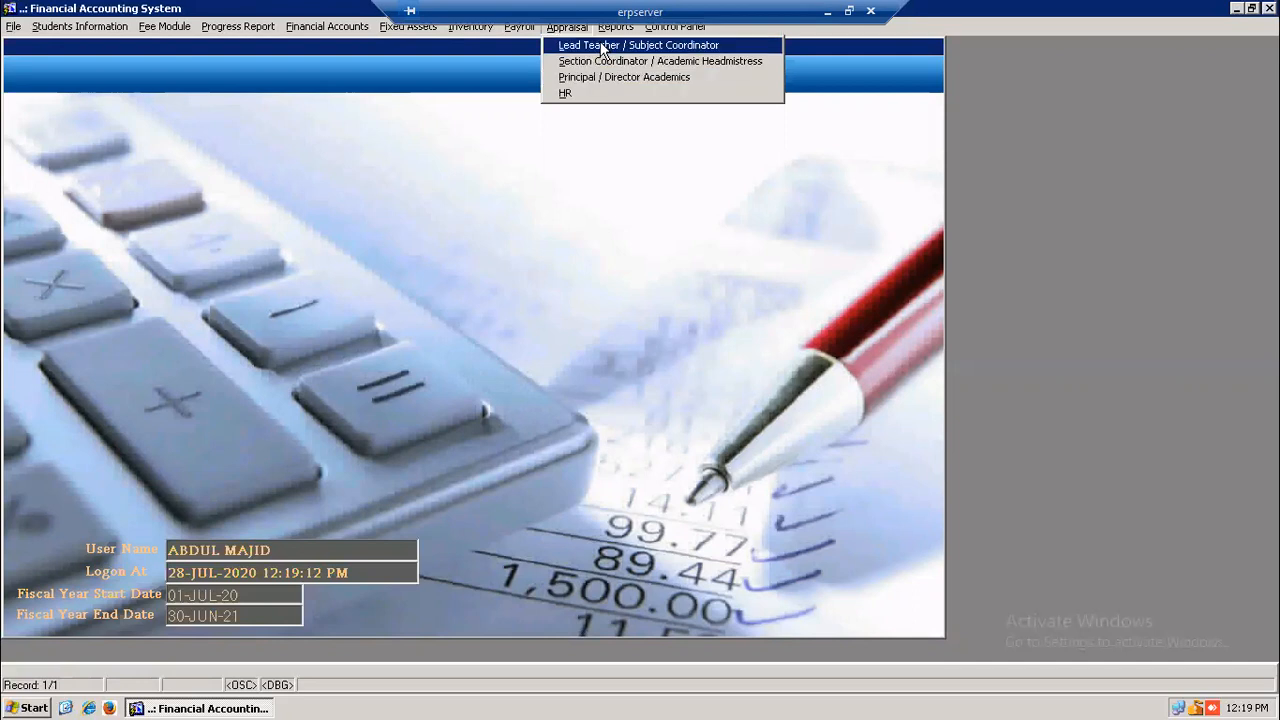
left_click(725, 44)
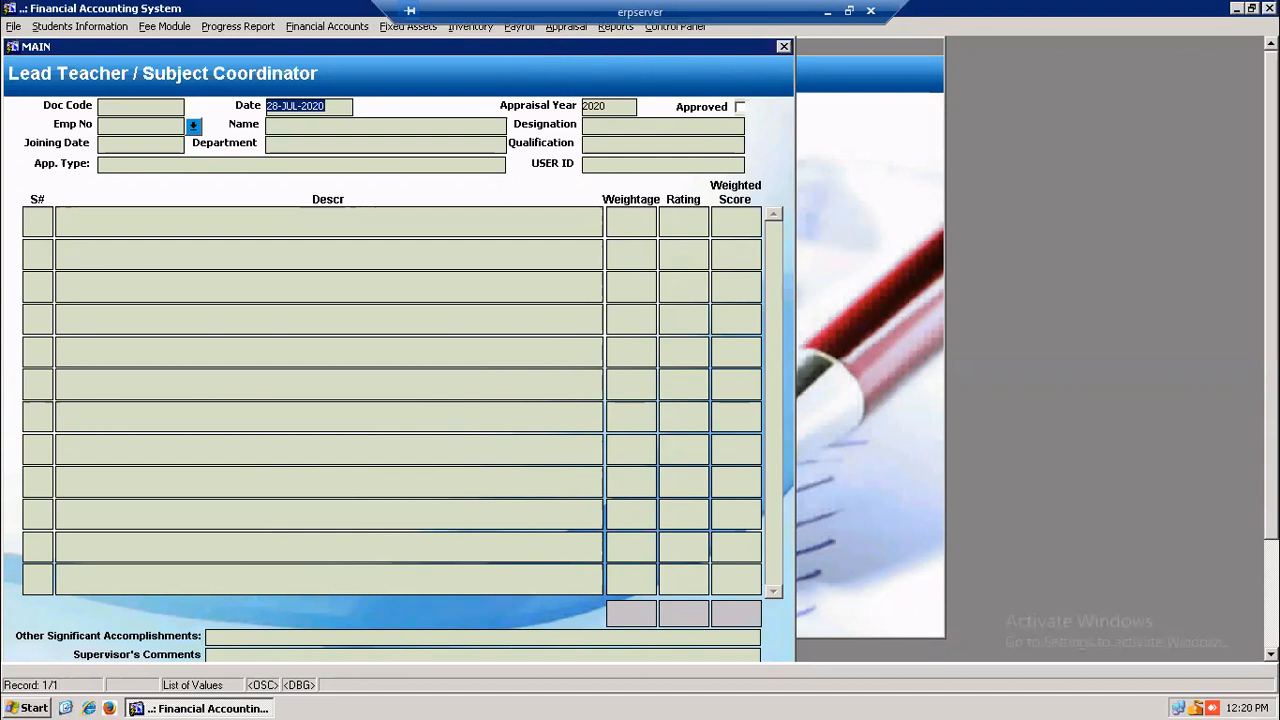
- Start a new blank appraisal record dated 28-JUL-2020 with the Add button
scroll(420, 420, "down", 3)
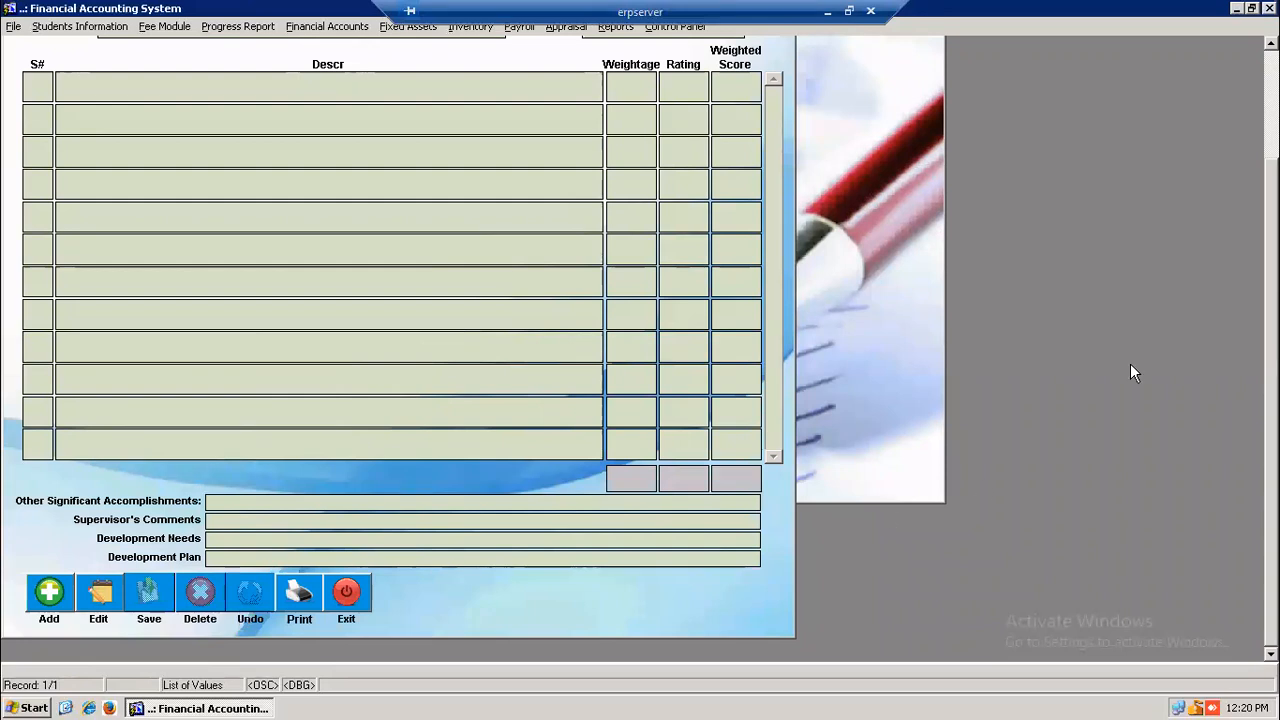
left_click(250, 591)
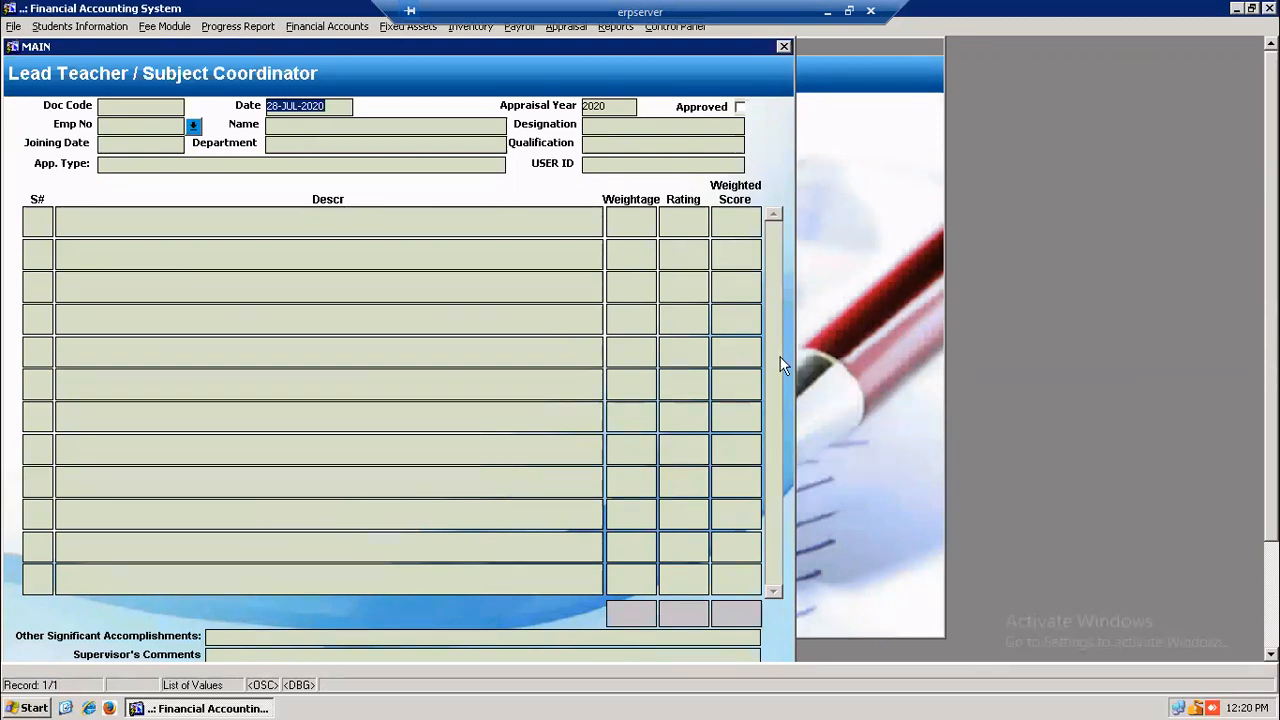
scroll(810, 395, "down", 3)
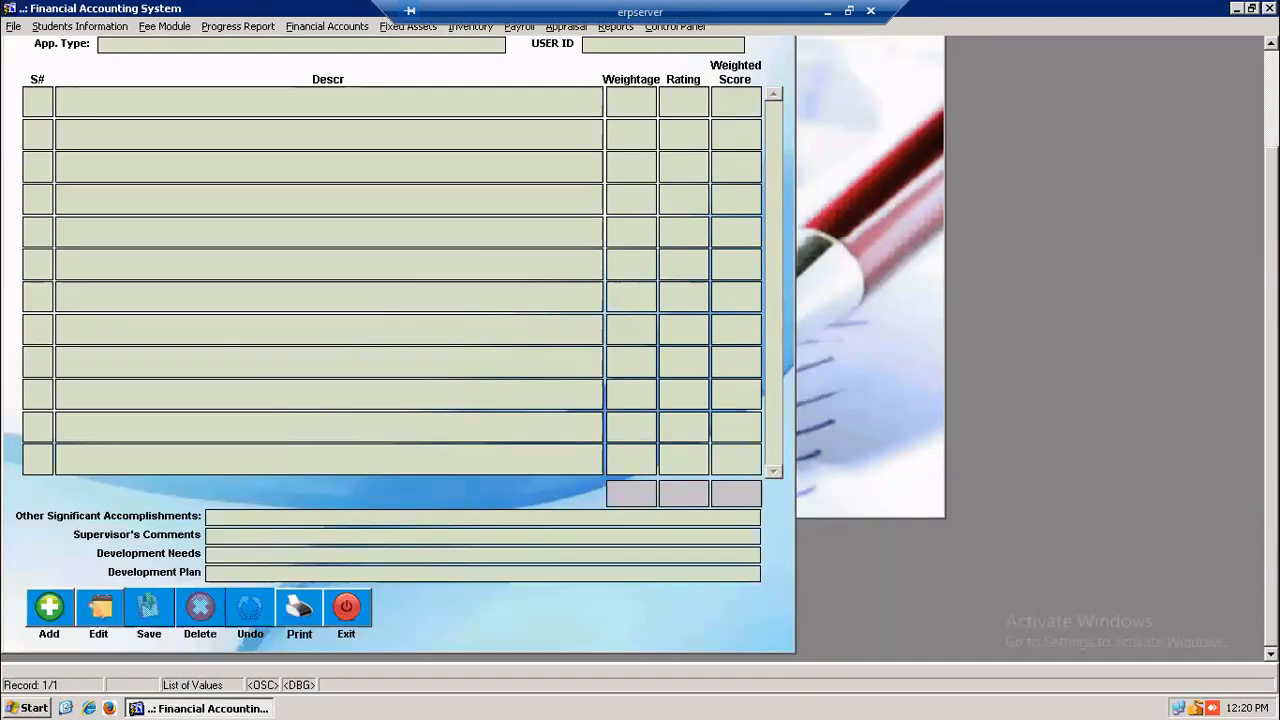
left_click(47, 617)
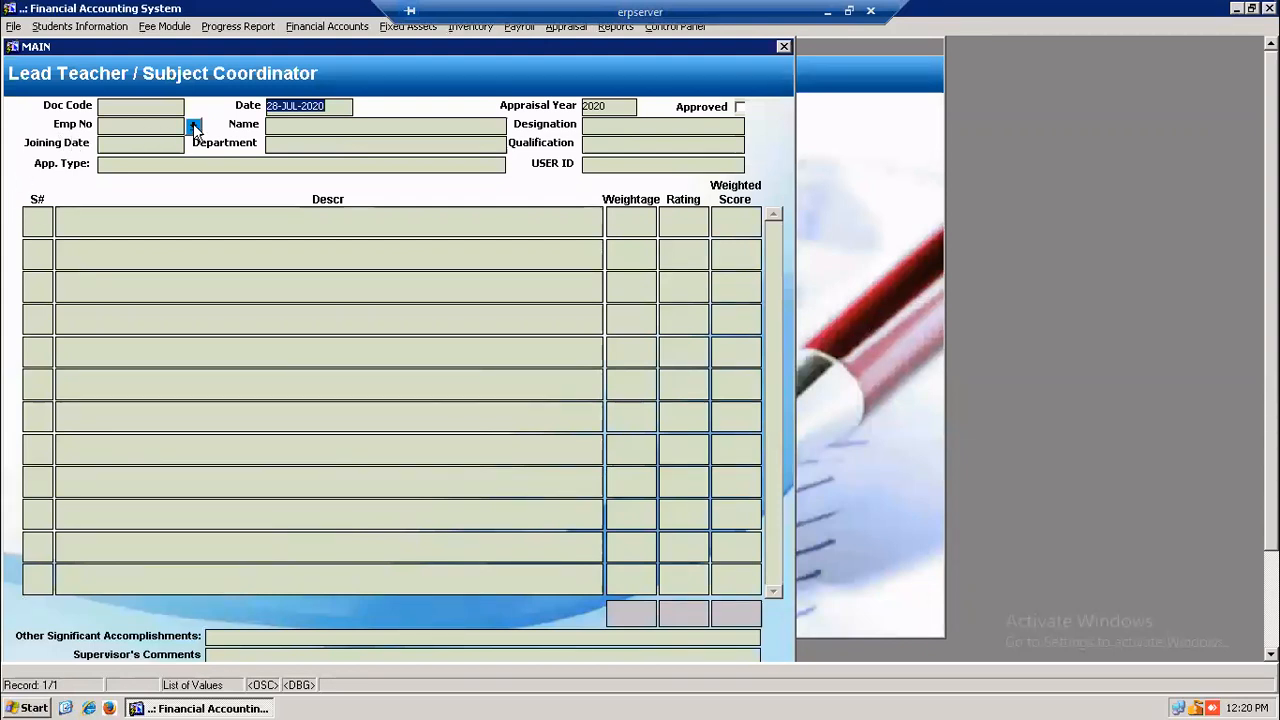
- Load the English Teacher Senior who joined on 09-OCT-18 from the Employees List
left_click(193, 124)
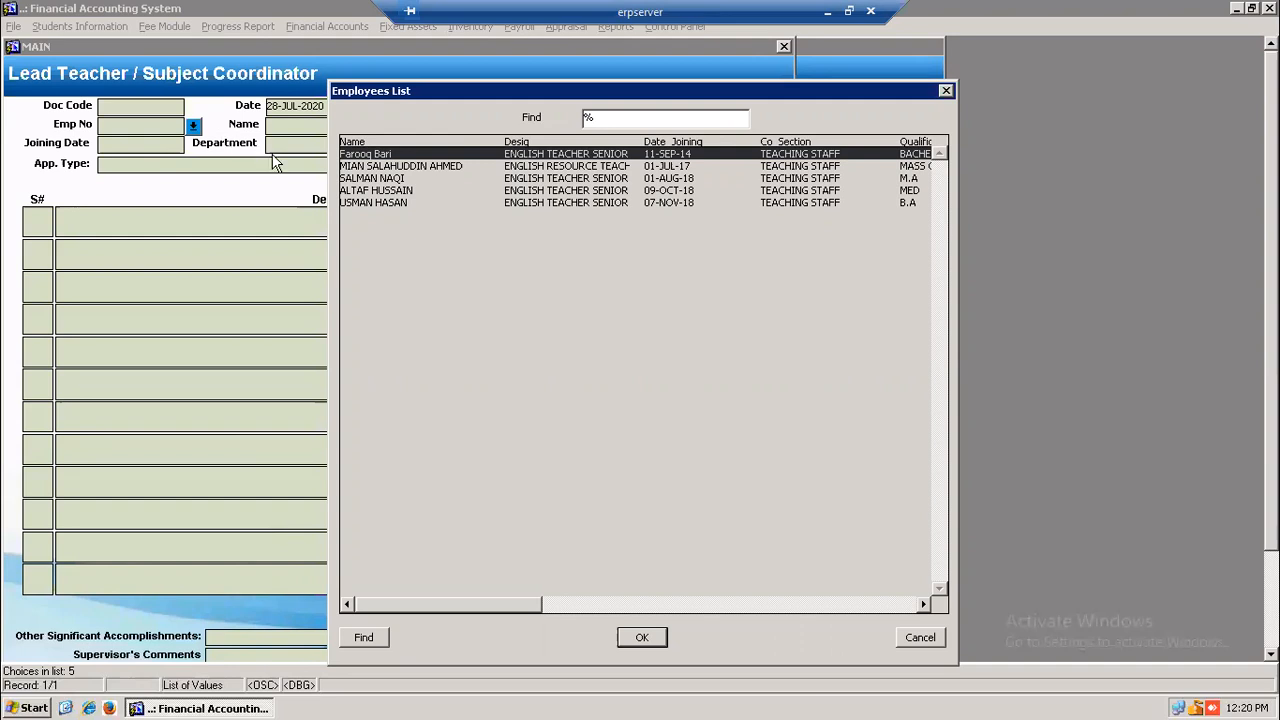
left_click(406, 192)
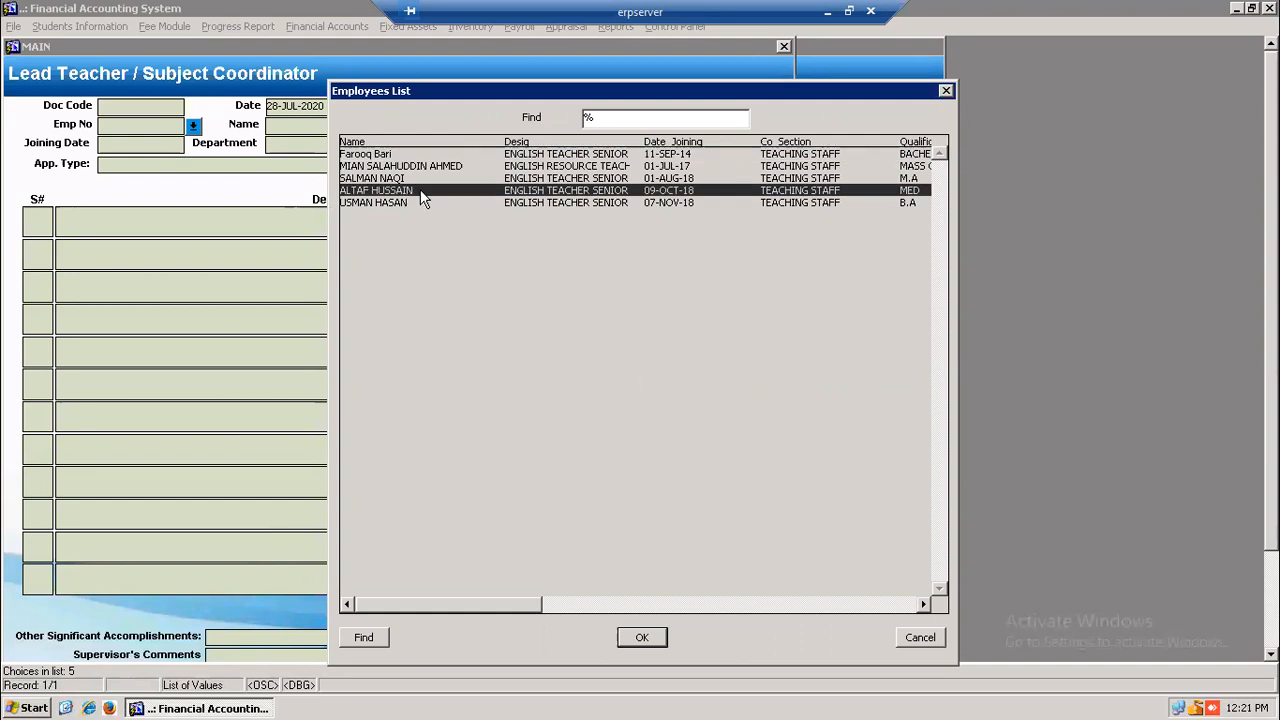
double_click(420, 192)
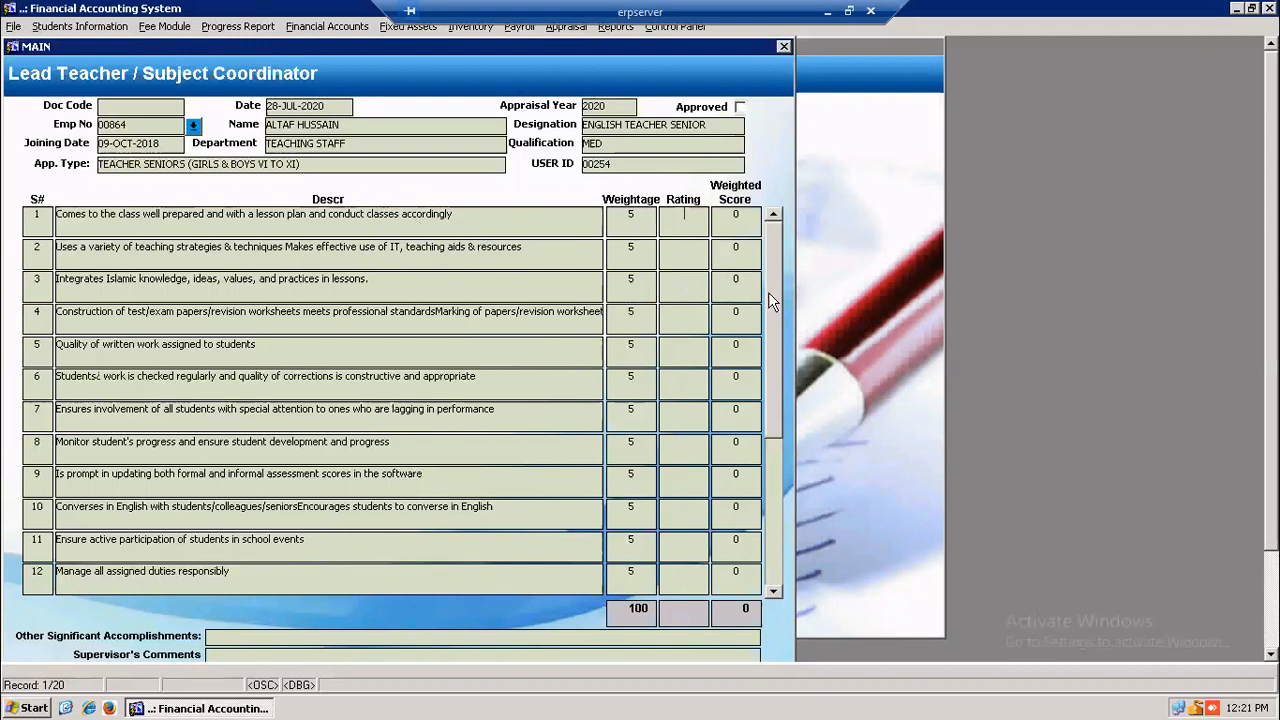
left_click_drag(771, 271, 772, 463)
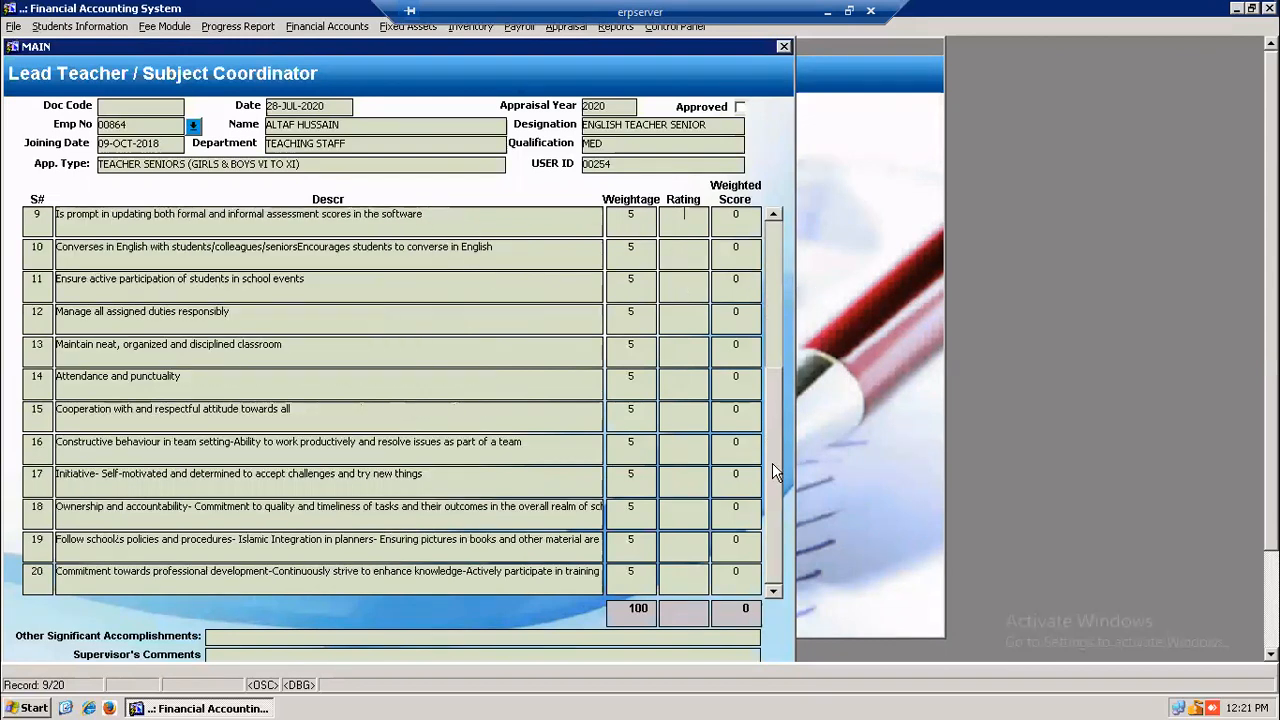
left_click(774, 592)
left_click(774, 258)
left_click(774, 255)
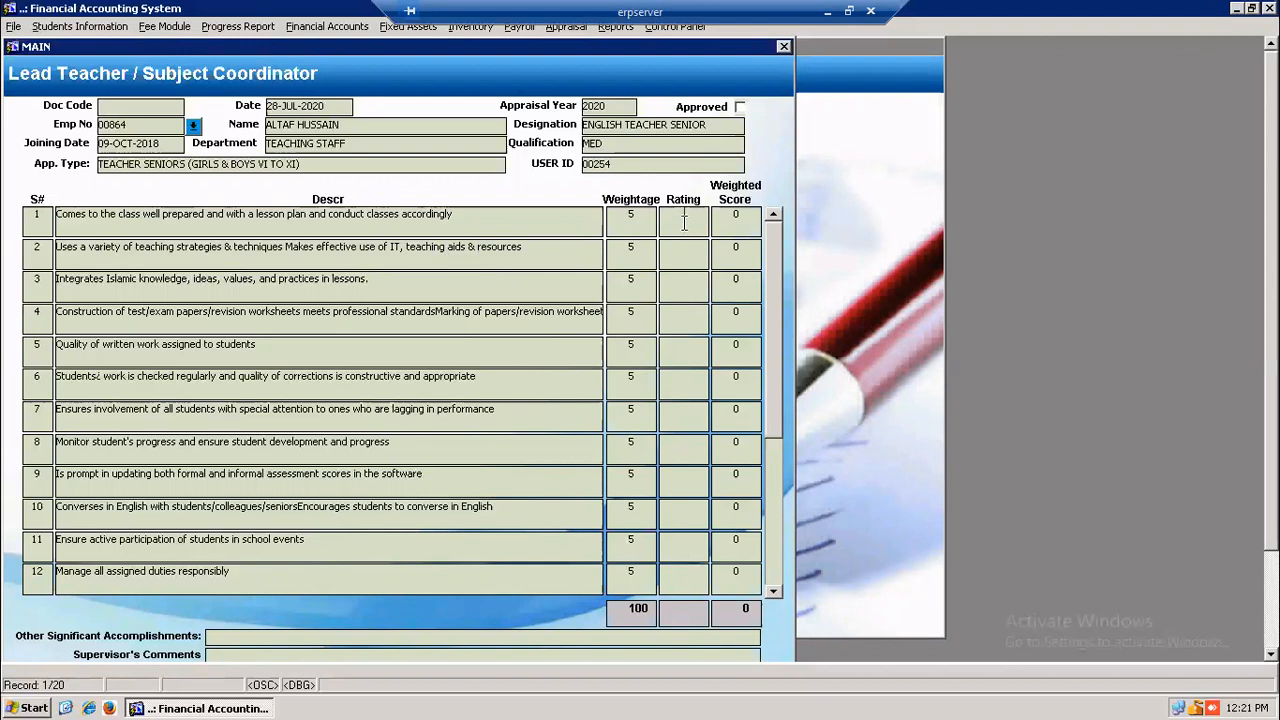
- Rate criteria 1 to 5 as 3, 4, 3, 2 and 5
type("3")
left_click(684, 259)
type("4")
left_click(689, 285)
type("3")
left_click(692, 318)
type("2")
left_click(692, 352)
type("5")
left_click(689, 390)
- Rate criteria 6 to 9 as 4, 3, 4 and 5
type("4")
left_click(686, 420)
type("3")
left_click(686, 455)
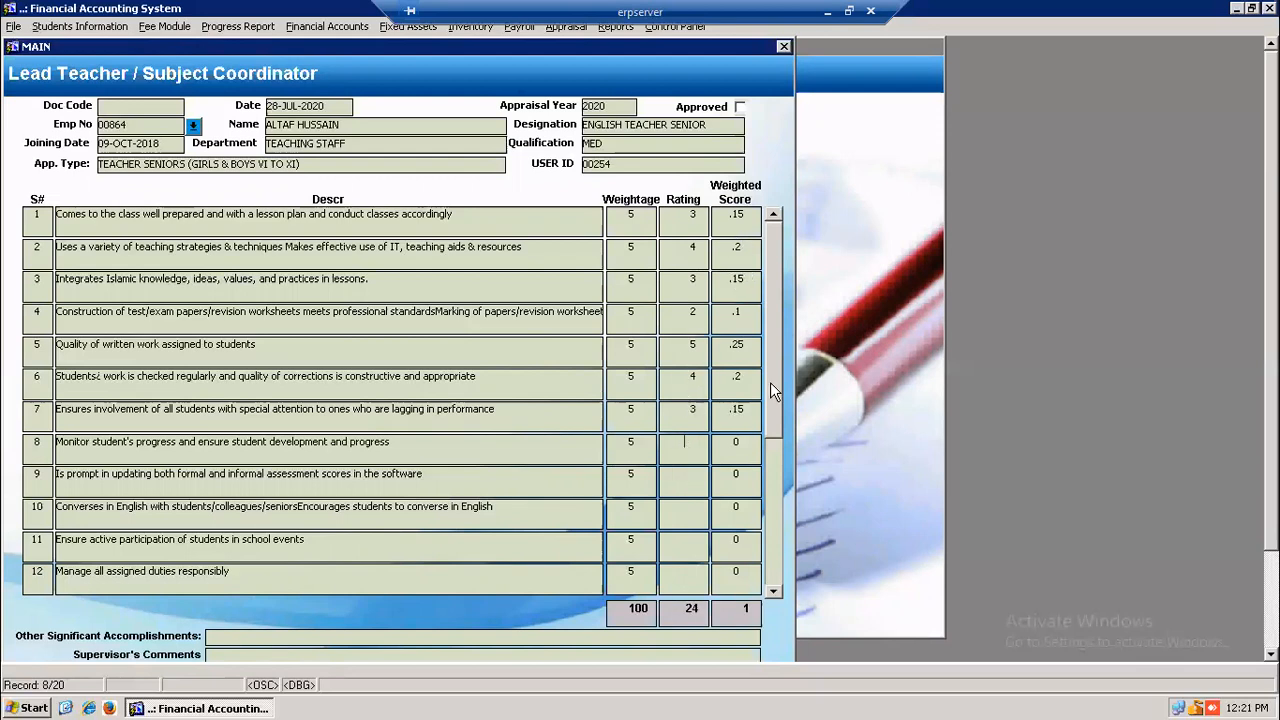
type("4")
left_click(696, 482)
type("5")
left_click(694, 510)
- Rate criterion 10 as 4 after 6 is rejected, then criteria 11–13 as 3, 2, 4
type("6")
left_click(698, 544)
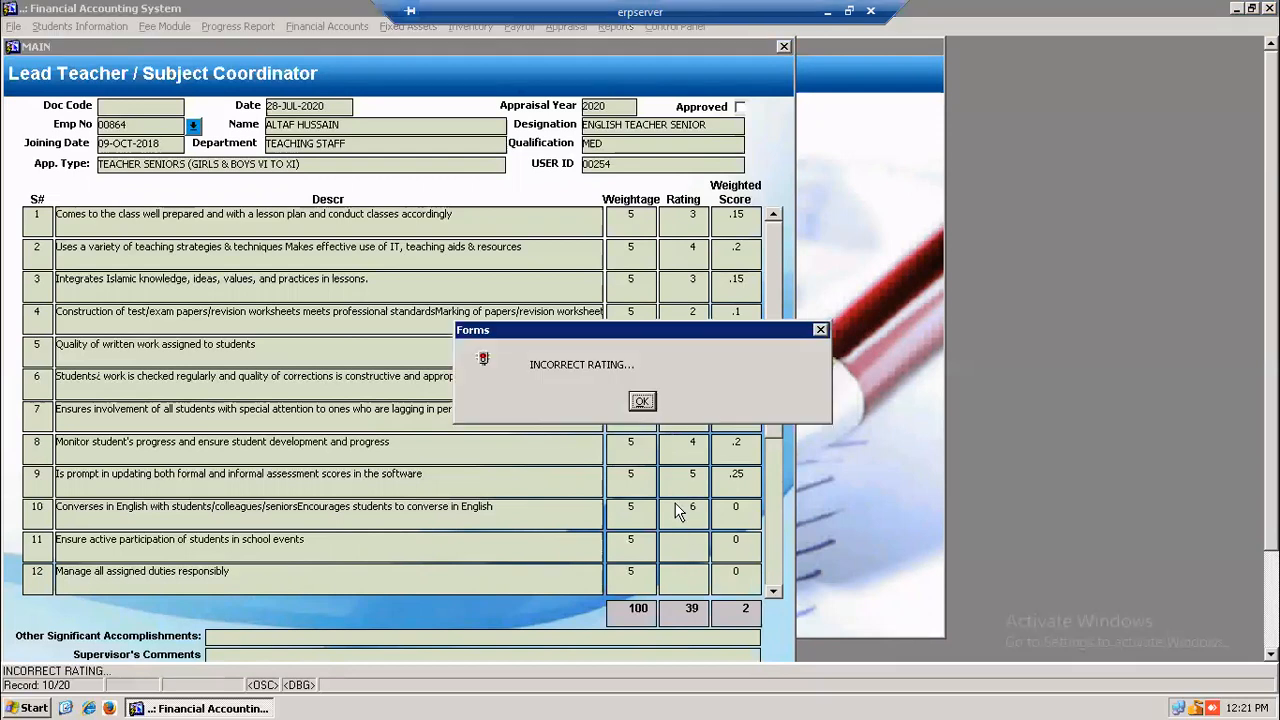
left_click(642, 403)
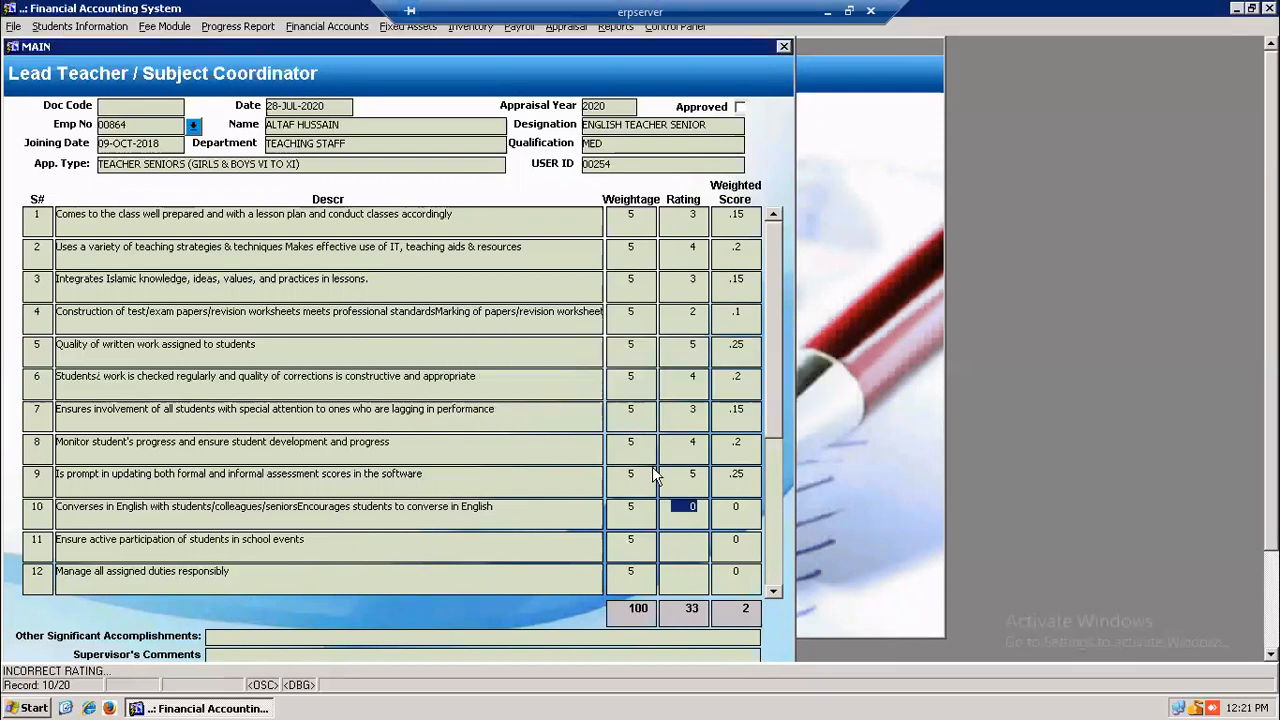
type("4")
left_click(682, 548)
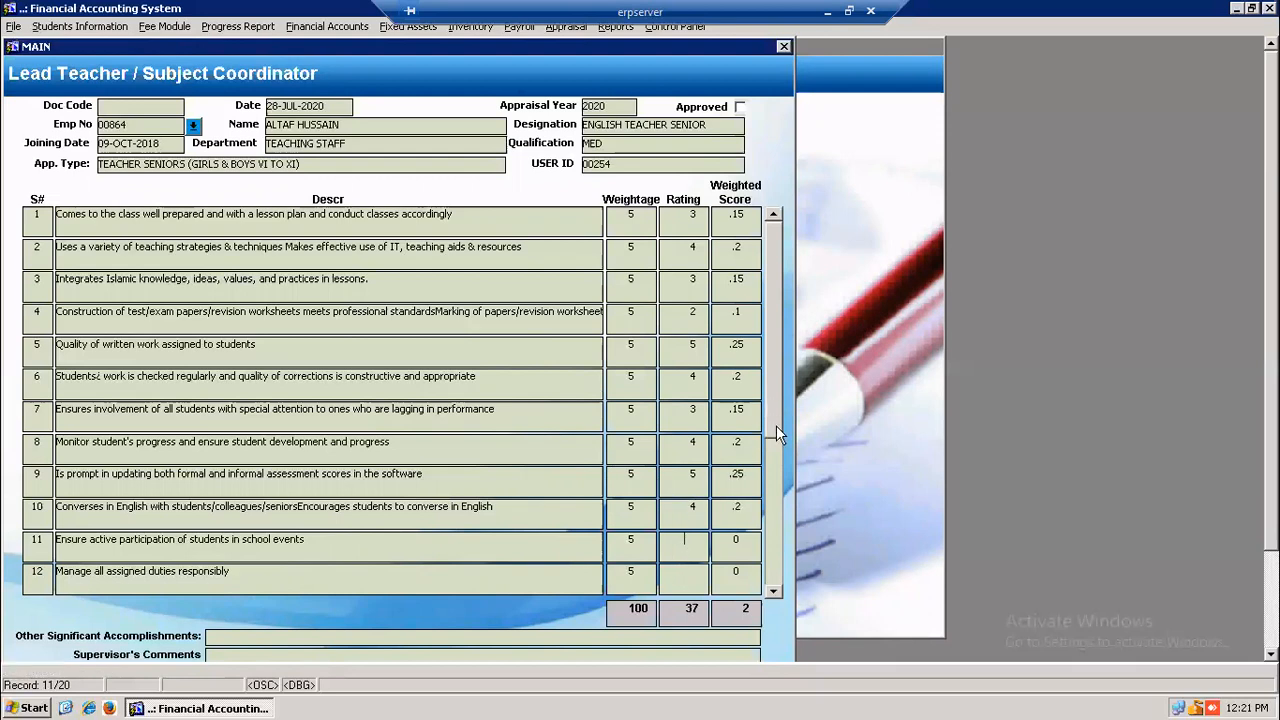
left_click_drag(778, 435, 776, 480)
type("3")
left_click(689, 443)
type("2")
left_click(688, 478)
type("4")
left_click(692, 514)
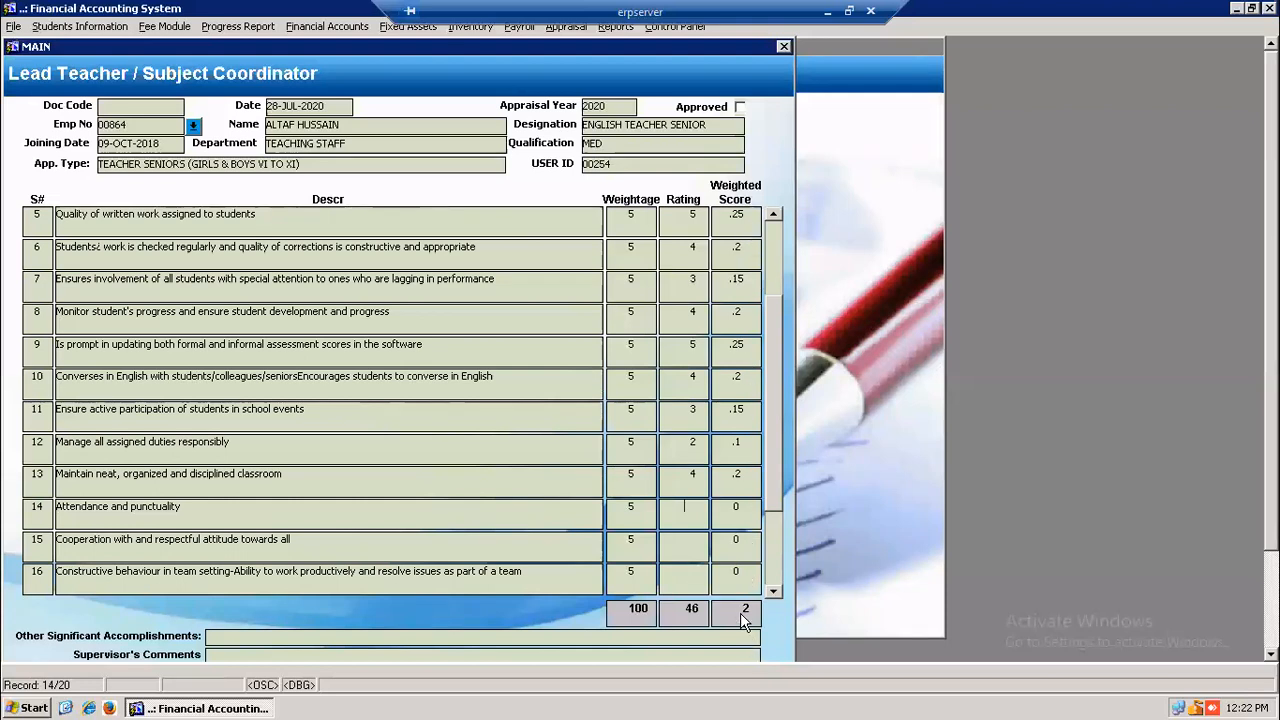
scroll(898, 561, "down", 3)
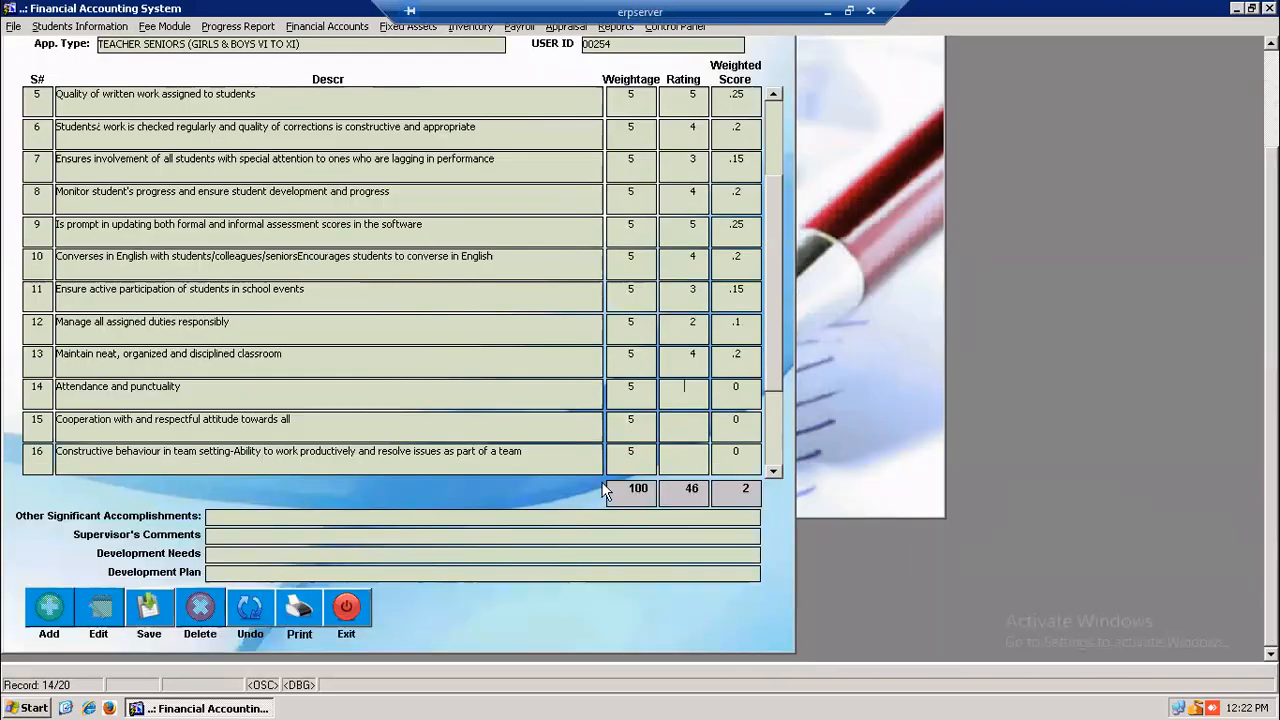
left_click(230, 514)
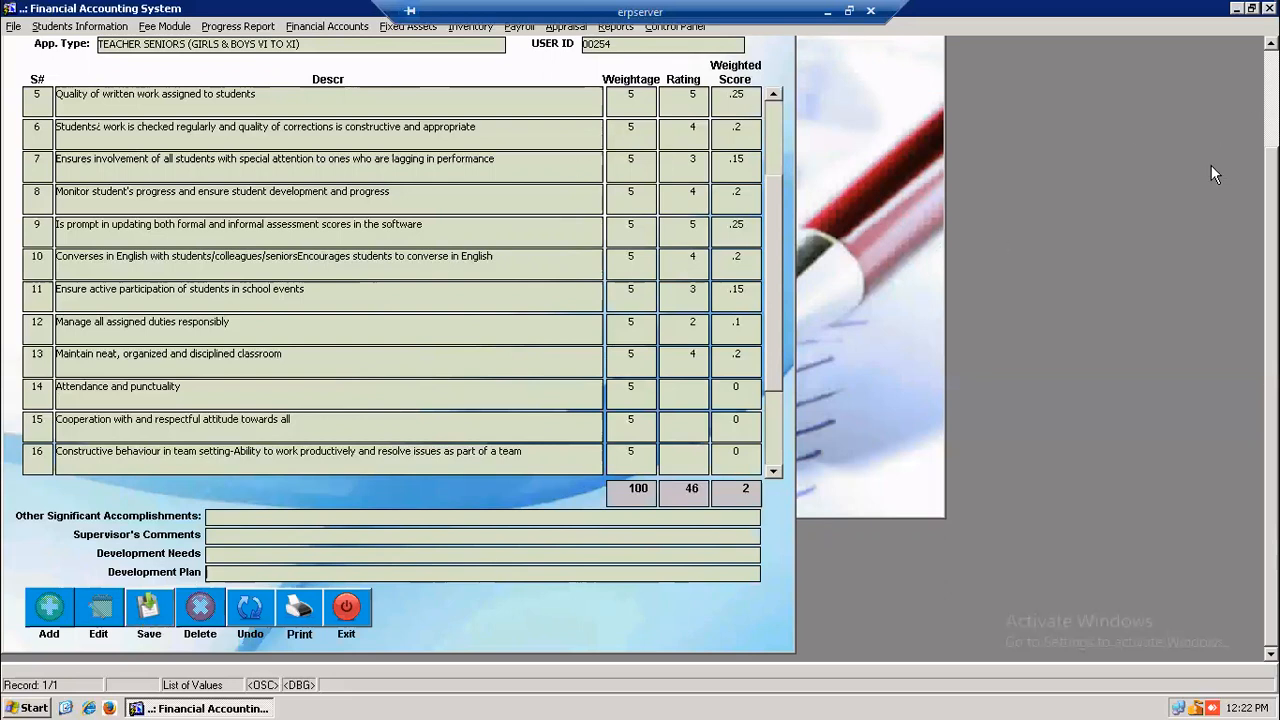
mouse_move(1271, 200)
left_mouse_down()
mouse_move(1271, 100)
mouse_move(1271, 184)
left_mouse_up()
left_click(774, 472)
left_click(776, 474)
left_click(776, 474)
left_click_drag(774, 448, 802, 206)
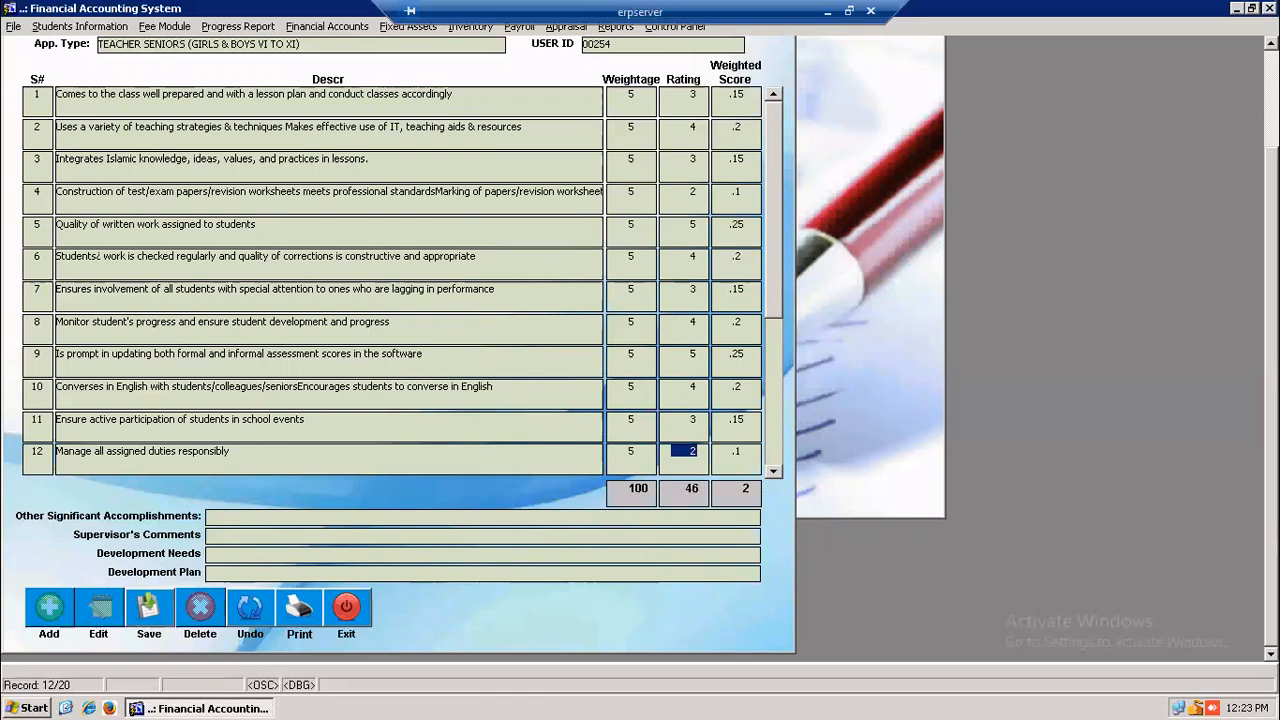
left_click(147, 620)
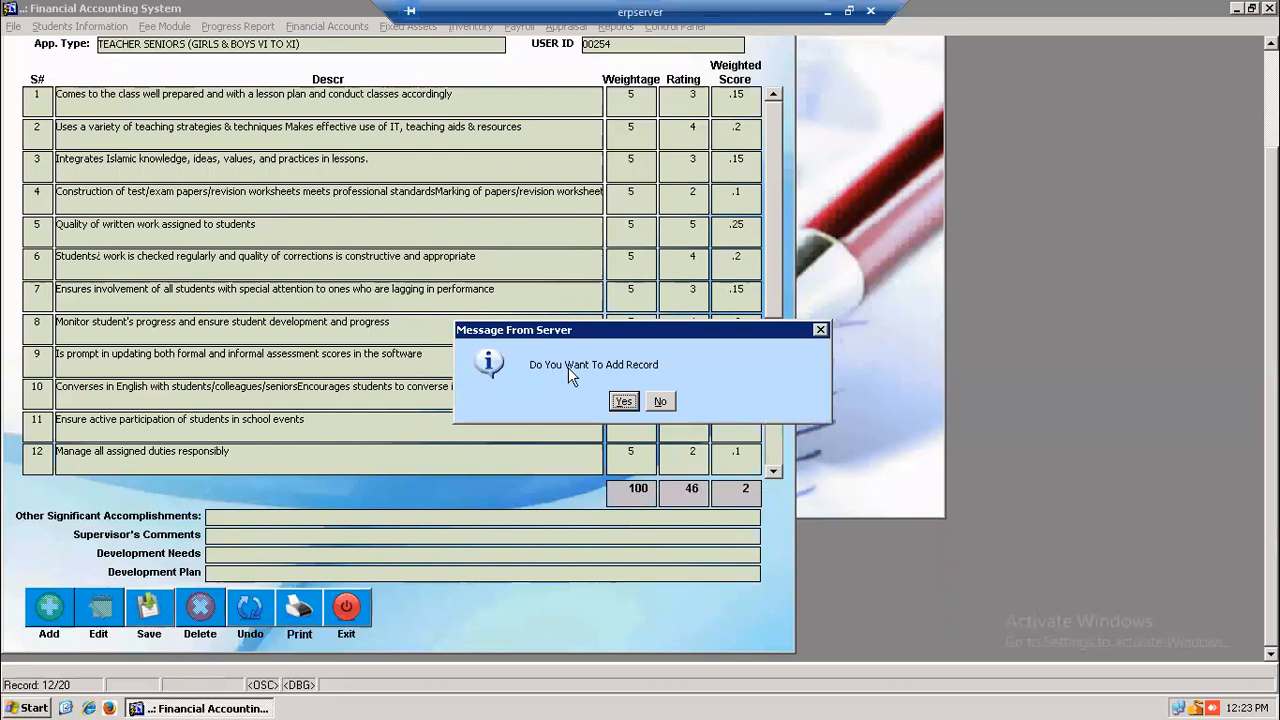
- Confirm adding the appraisal record and acknowledge the Transaction Complete message
left_click(623, 401)
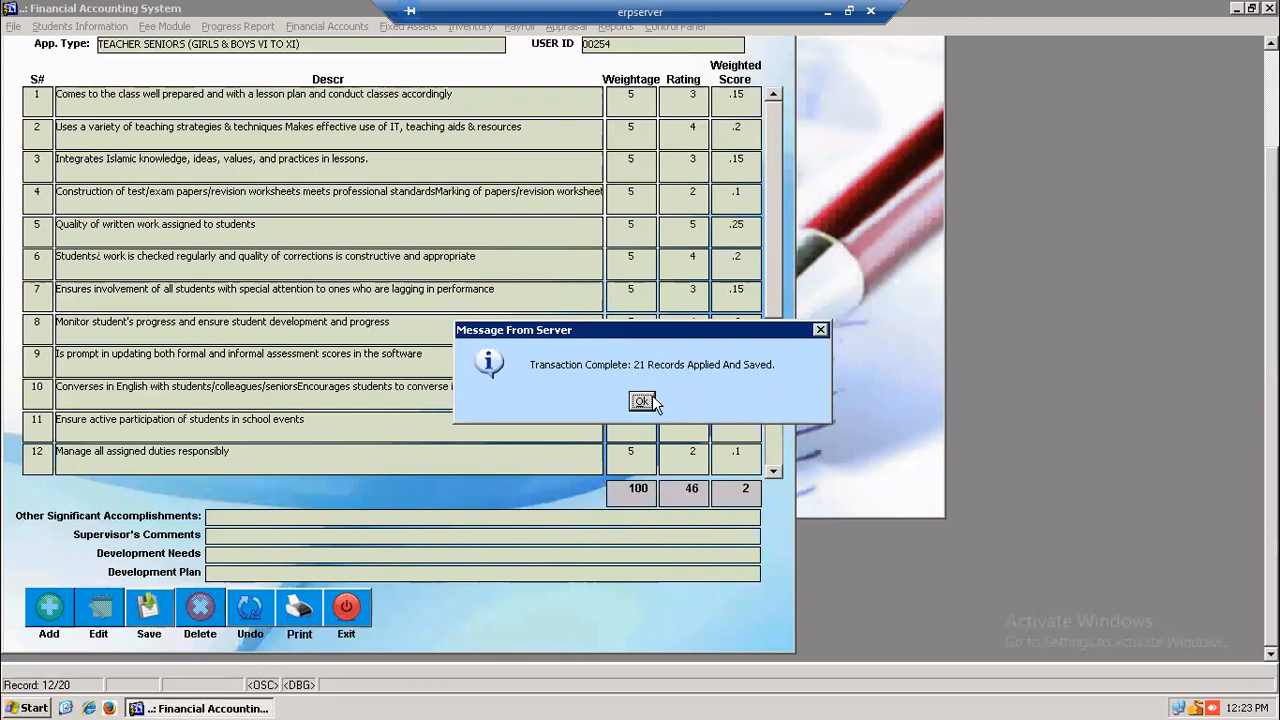
left_click(651, 398)
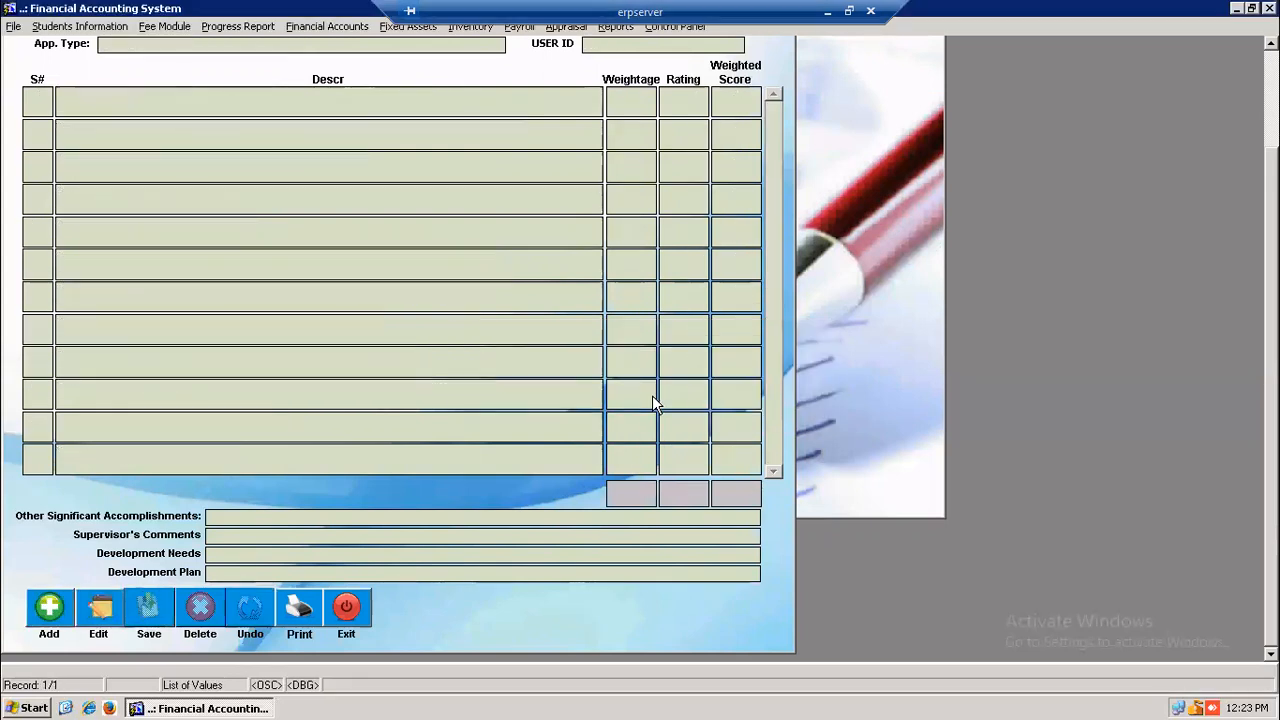
left_click_drag(1271, 300, 1271, 200)
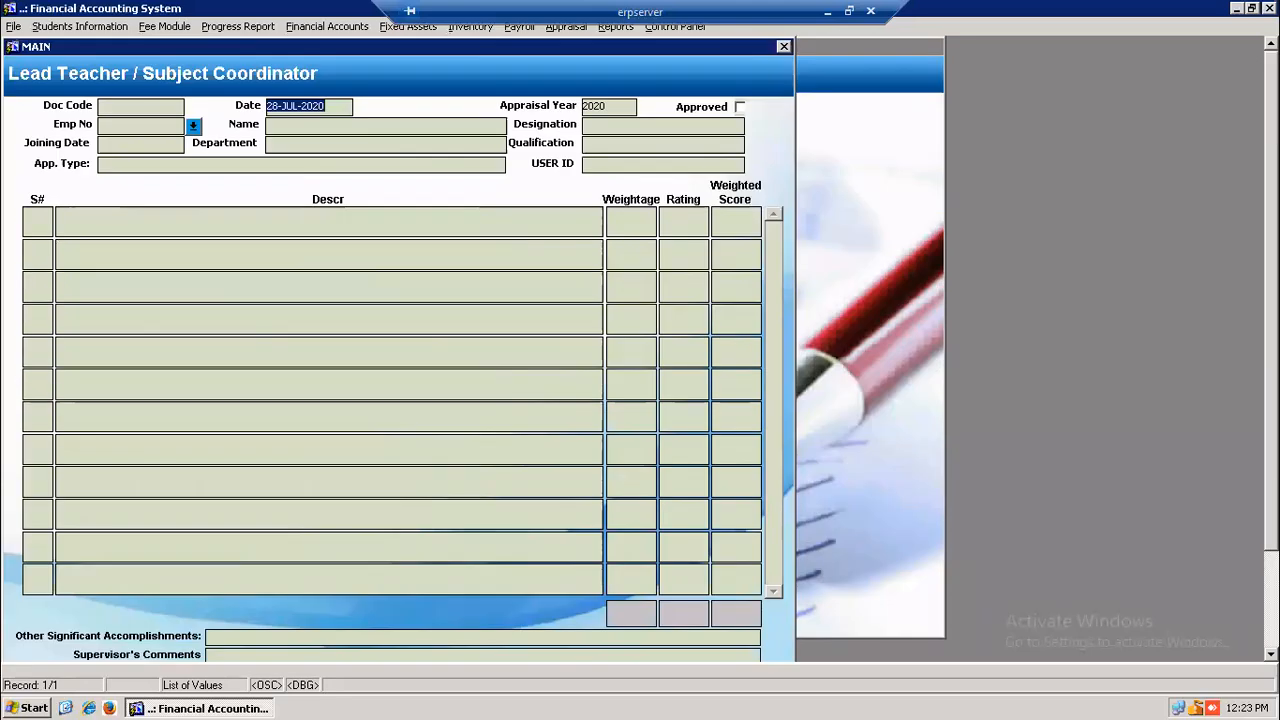
left_click_drag(1271, 300, 1271, 400)
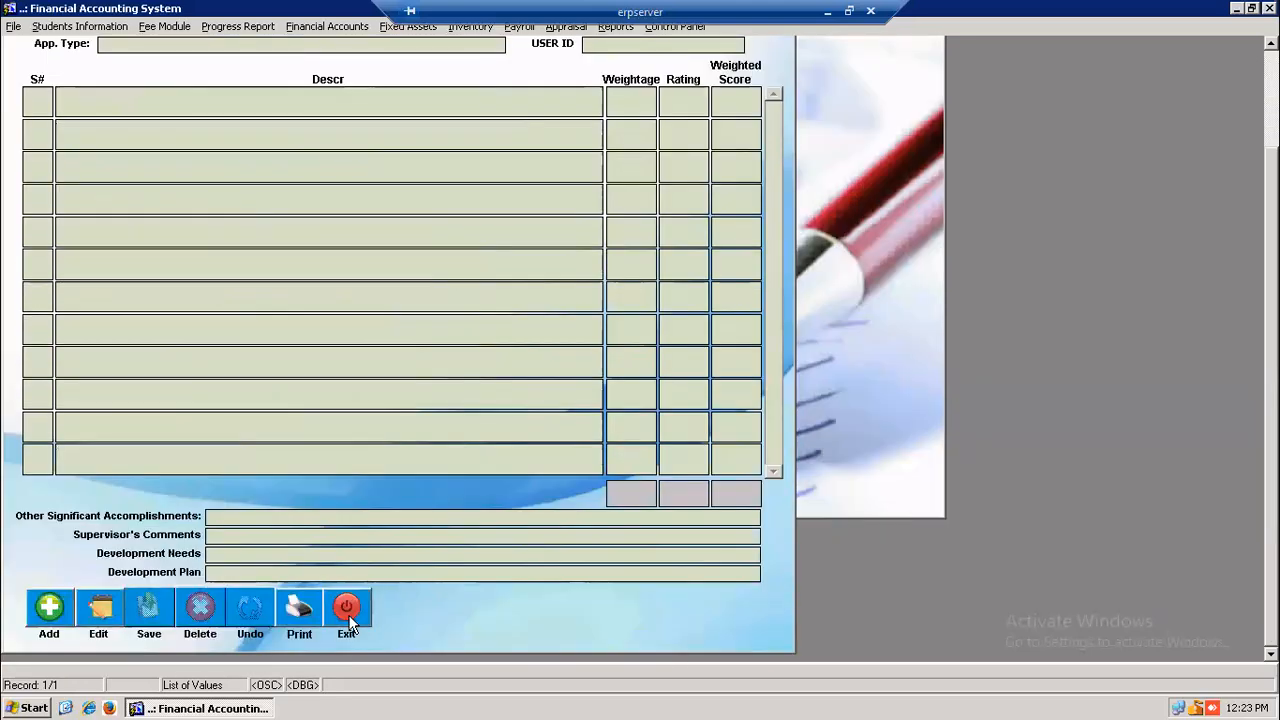
left_click(347, 610)
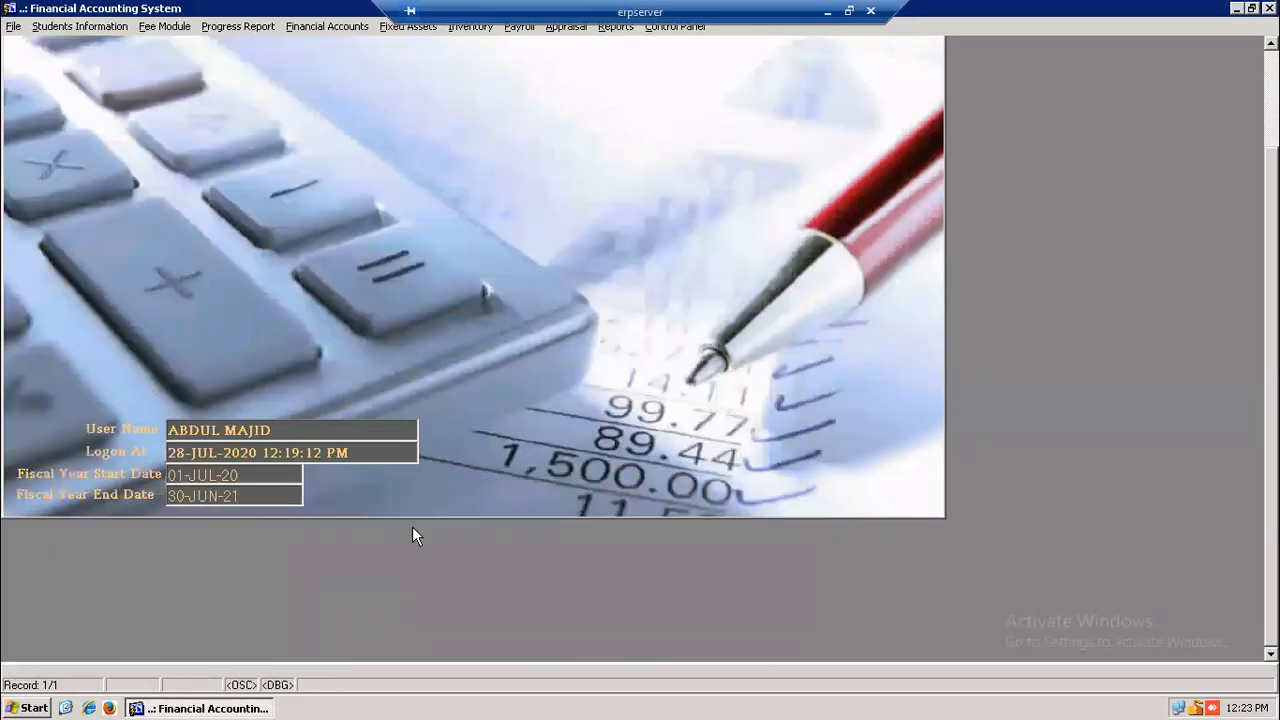
left_click(566, 27)
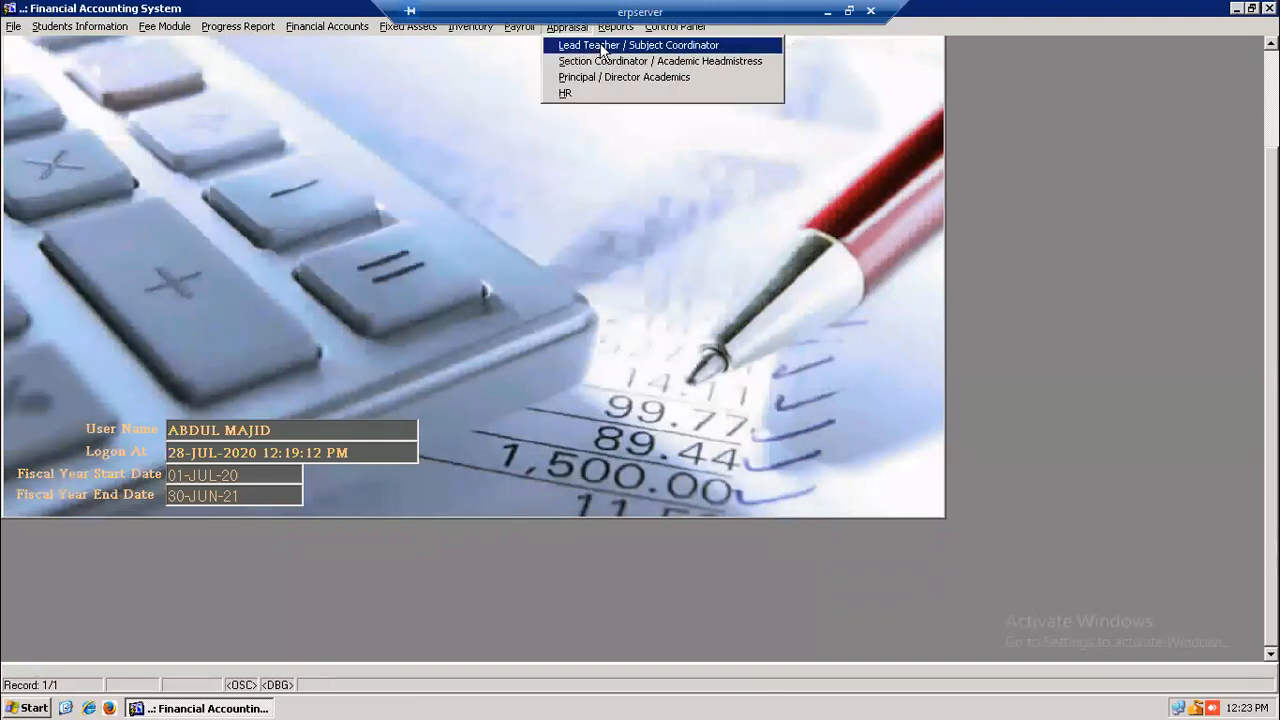
left_click(672, 47)
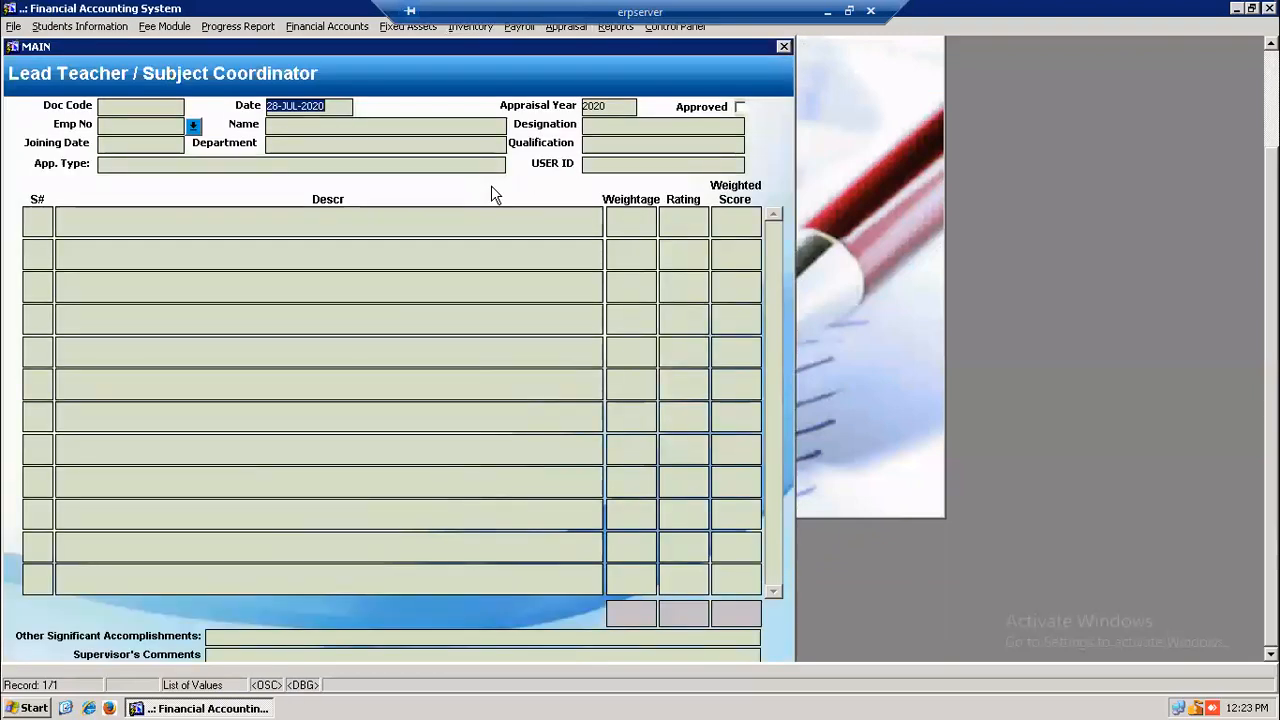
left_click_drag(1271, 200, 1271, 275)
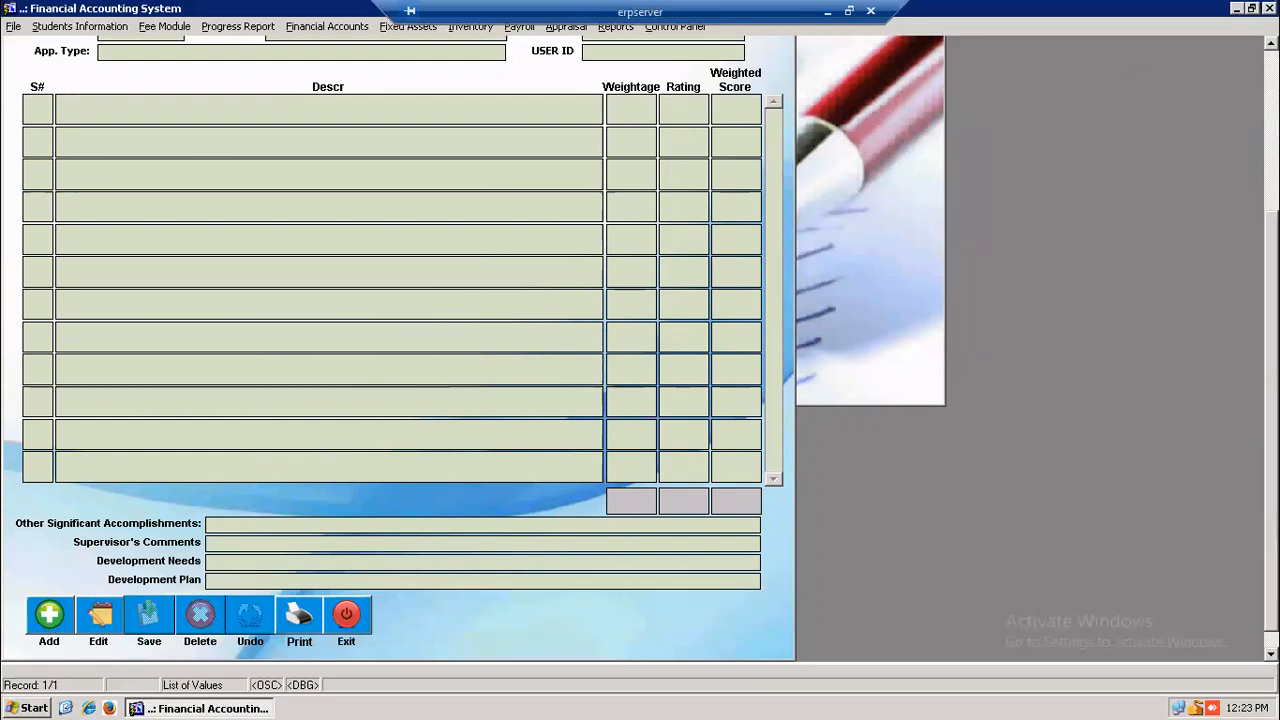
left_click_drag(1271, 330, 1271, 165)
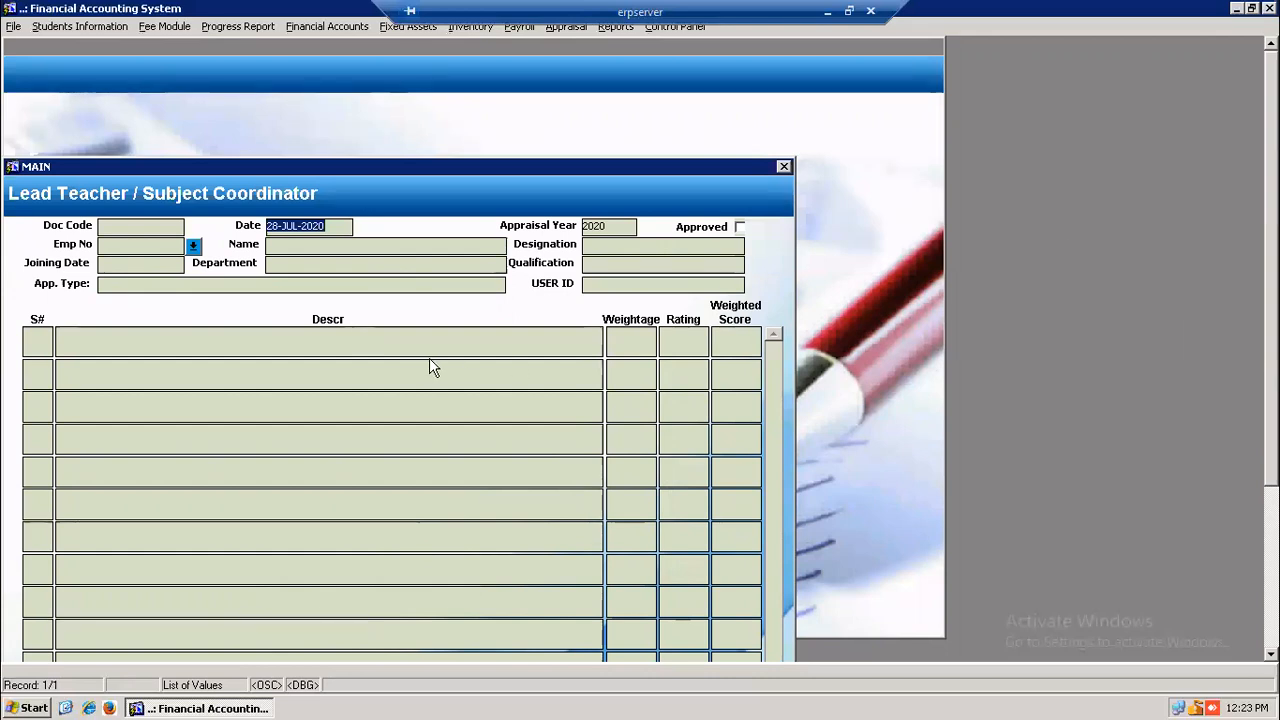
- Query the senior English teacher's saved appraisal via the Doc Code list and make it editable
key("F7")
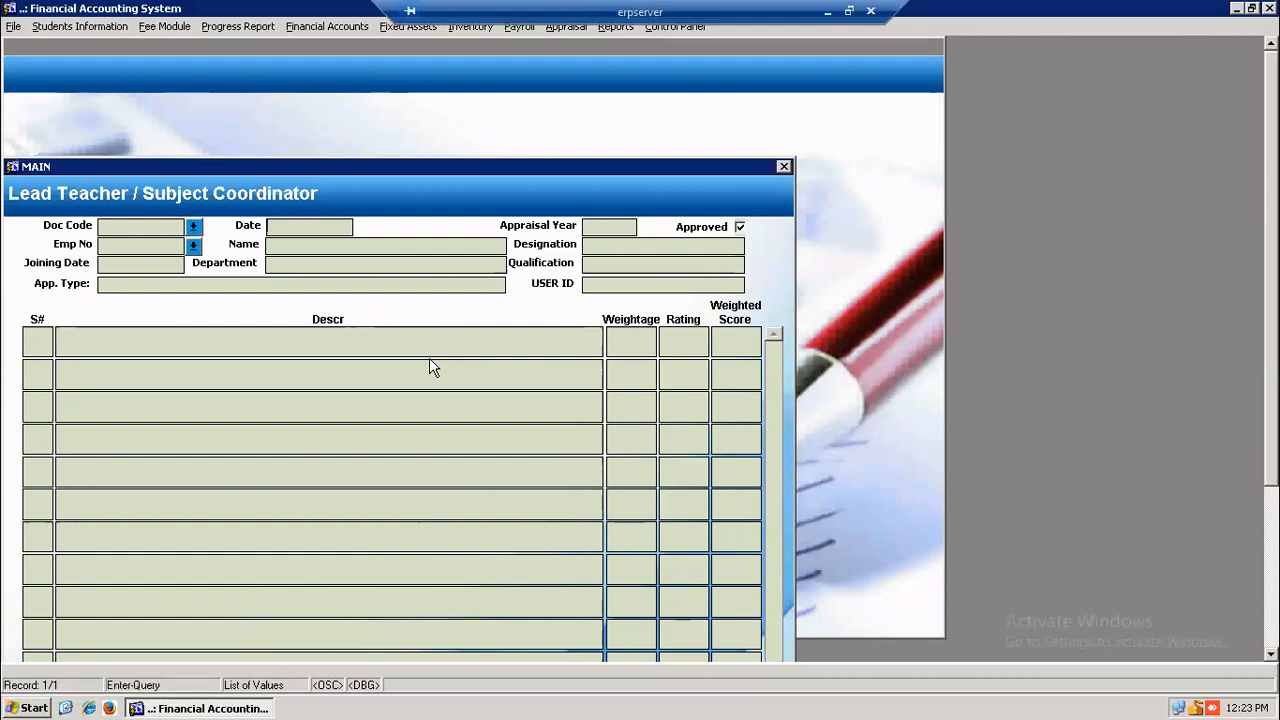
left_click(194, 229)
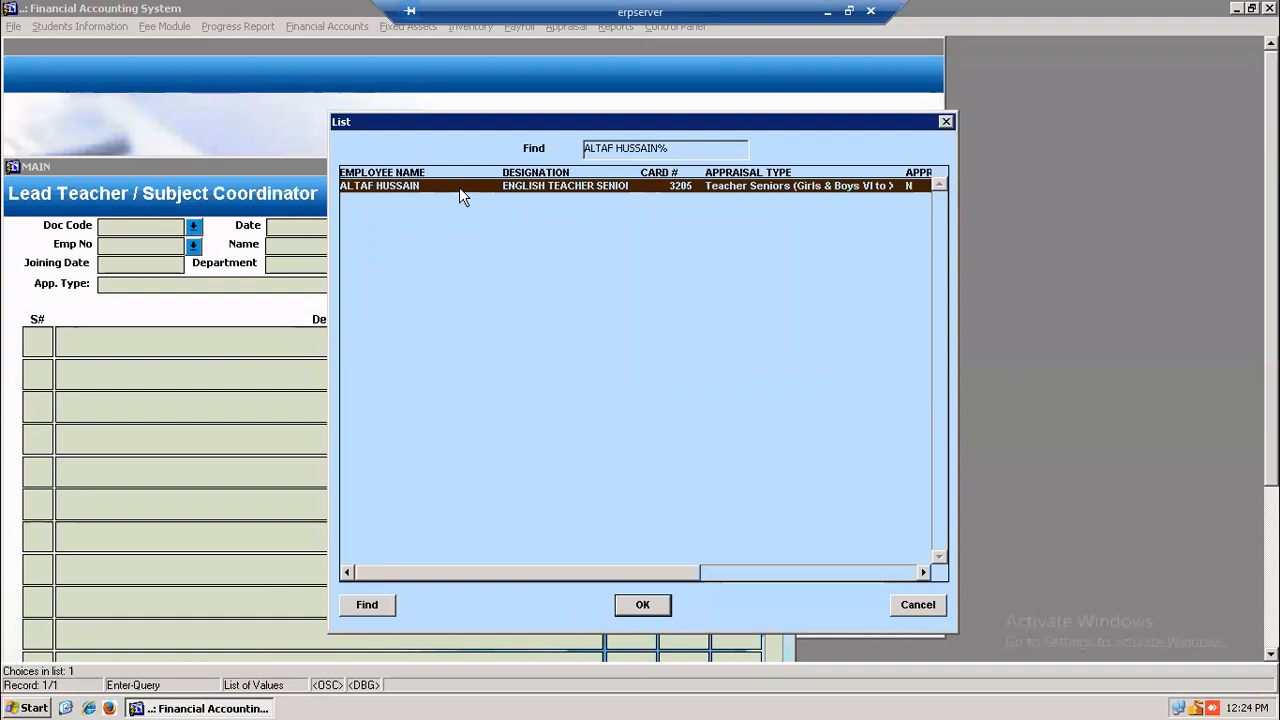
double_click(425, 186)
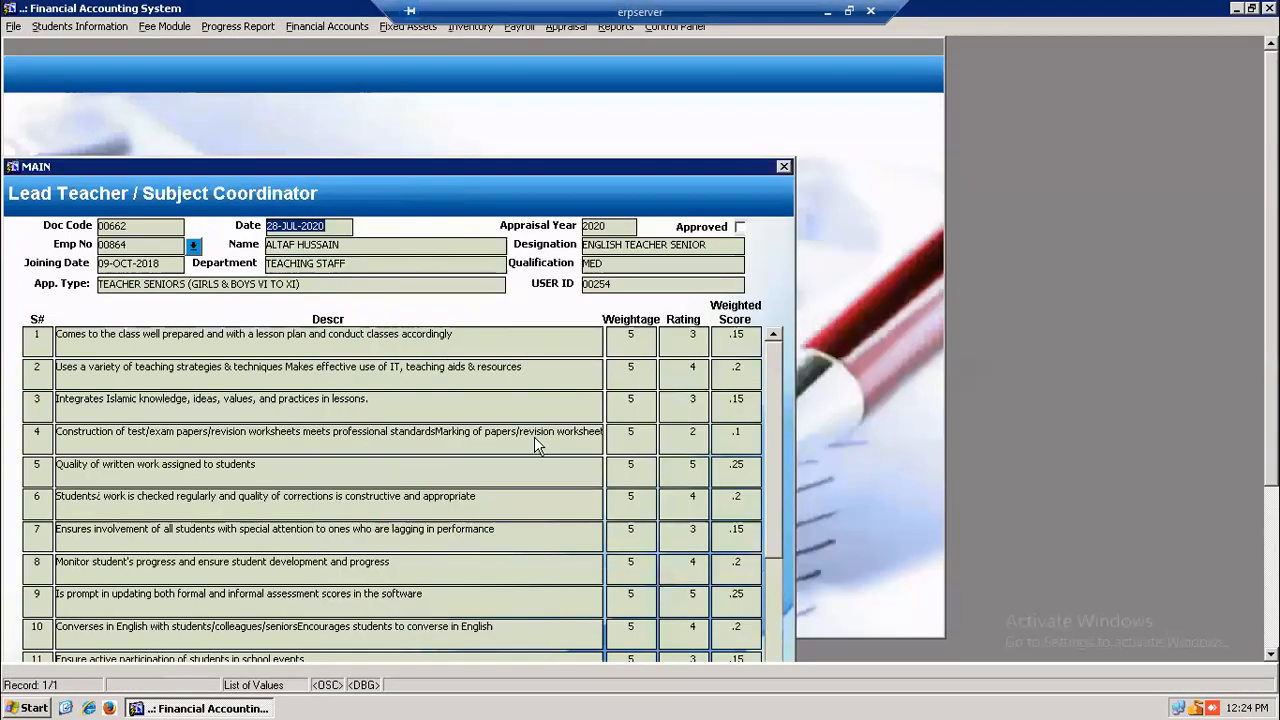
scroll(400, 400, "down", 5)
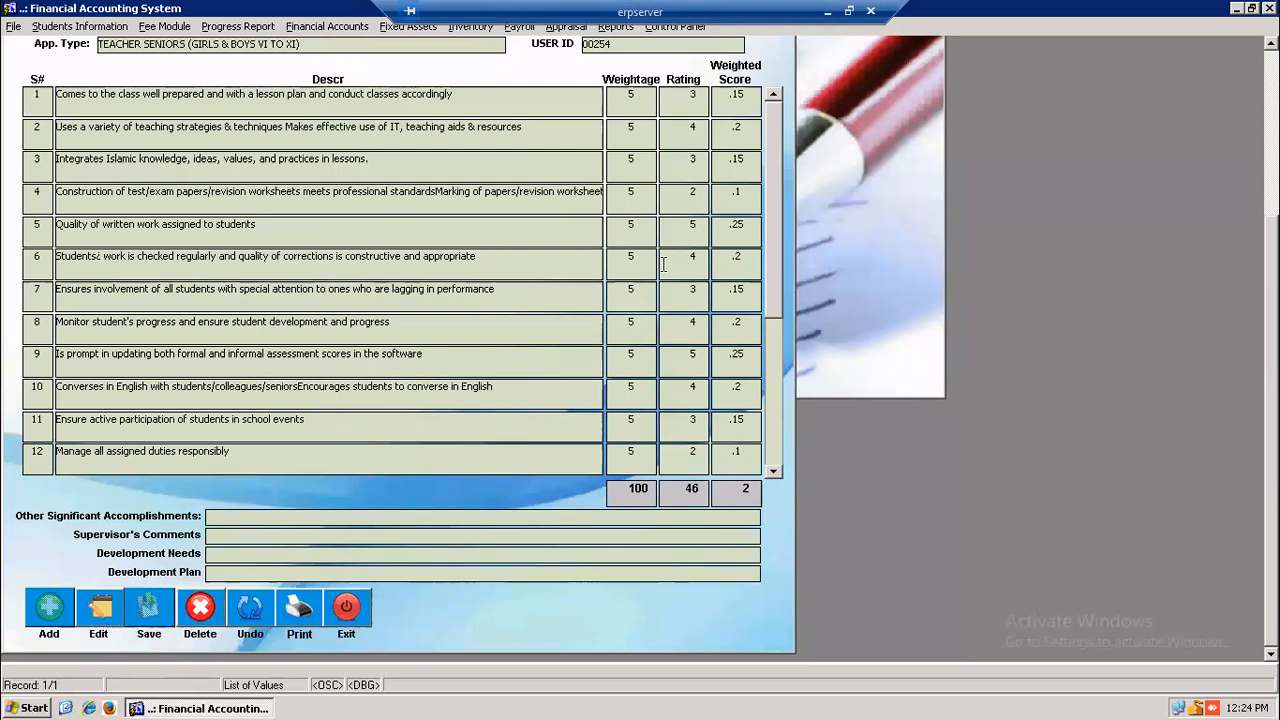
left_click(99, 614)
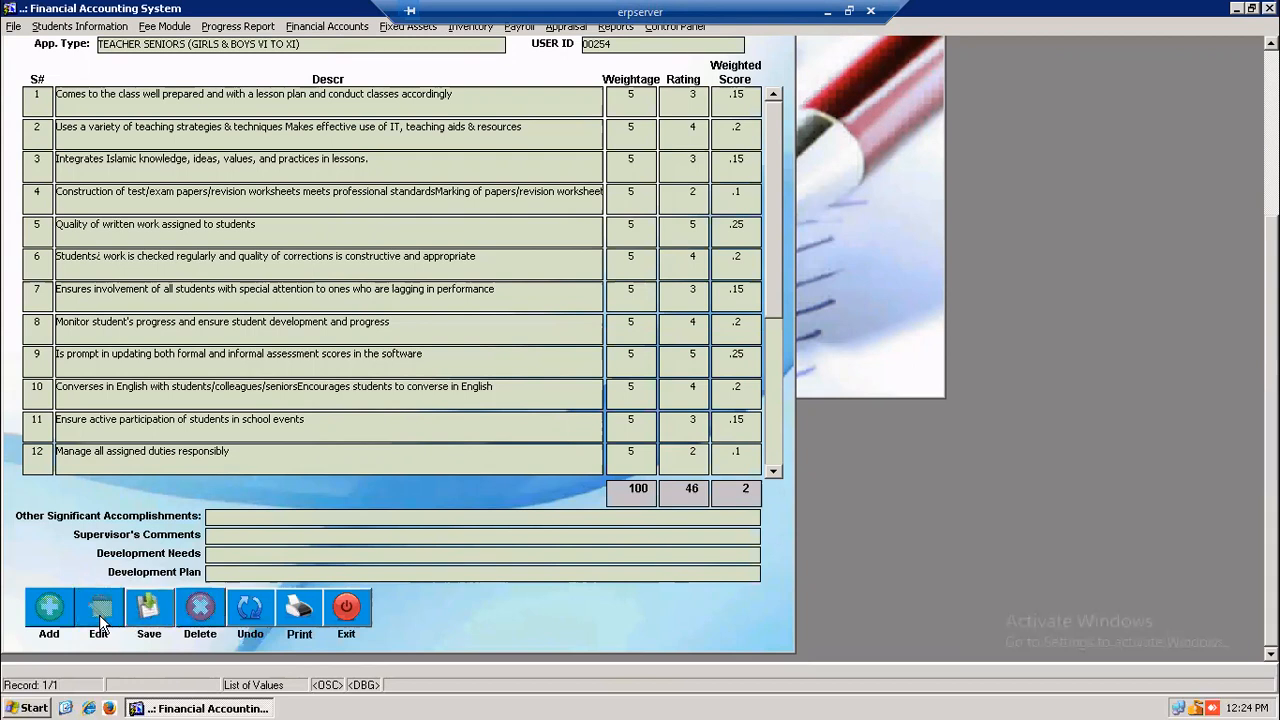
- Change the ratings in rows 6, 7 and 9 to 5, 4 and 4
left_click(680, 262)
double_click(698, 262)
type("5")
double_click(698, 305)
type("4")
double_click(689, 353)
double_click(693, 355)
type("4")
left_click(685, 398)
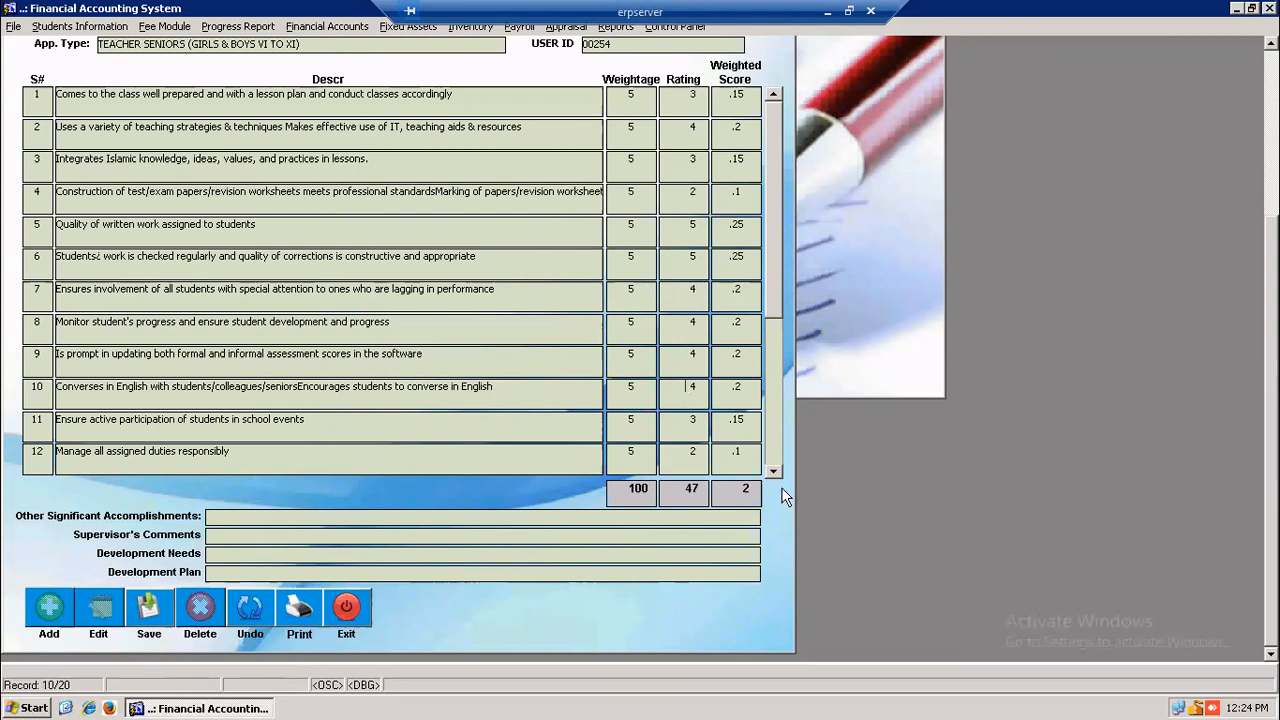
- Tick the Approved checkbox on the appraisal
mouse_move(774, 121)
left_mouse_down()
mouse_move(780, 287)
mouse_move(778, 137)
left_mouse_up()
left_click_drag(1272, 400, 1272, 232)
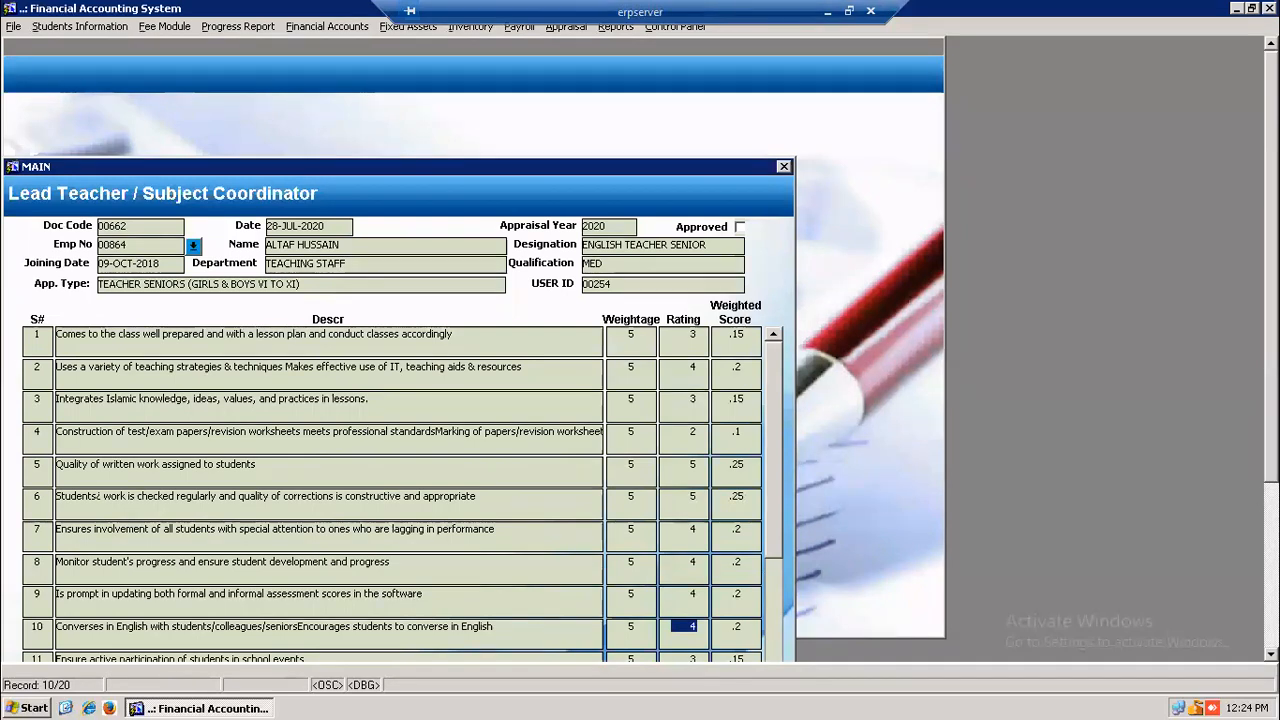
left_click(740, 227)
scroll(420, 450, "down", 3)
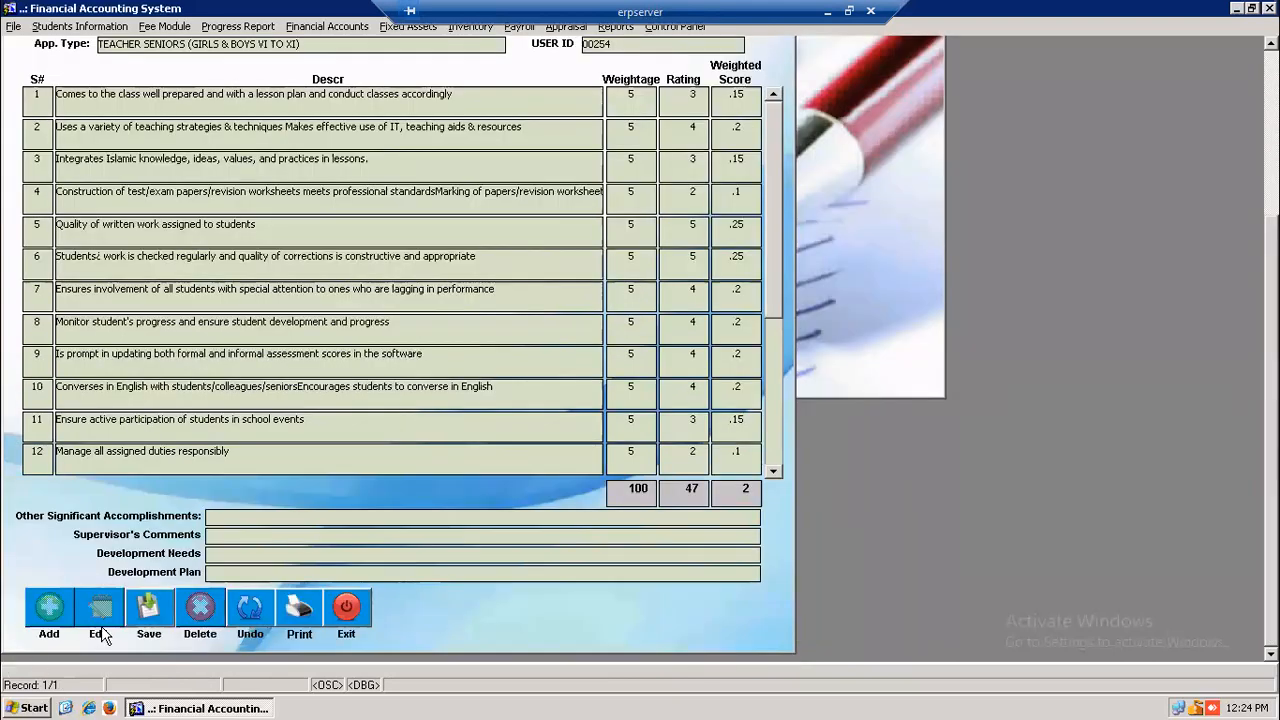
scroll(660, 390, "up", 3)
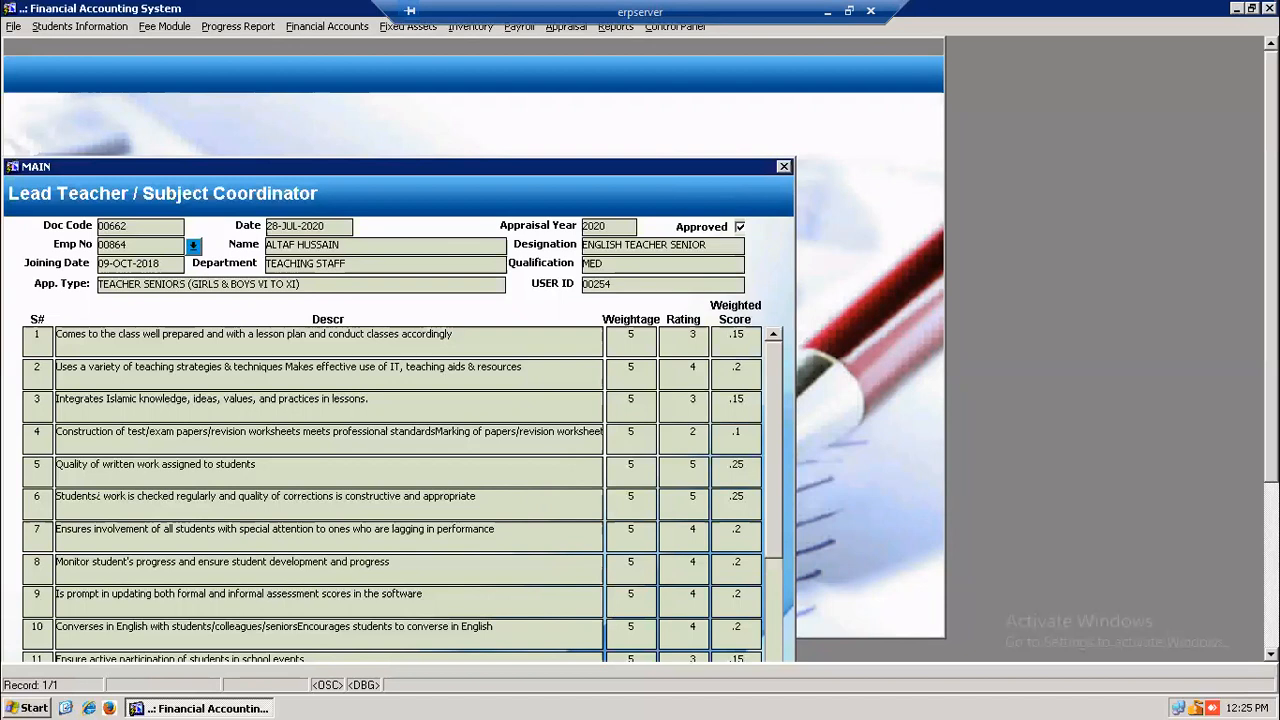
scroll(1152, 287, "down", 3)
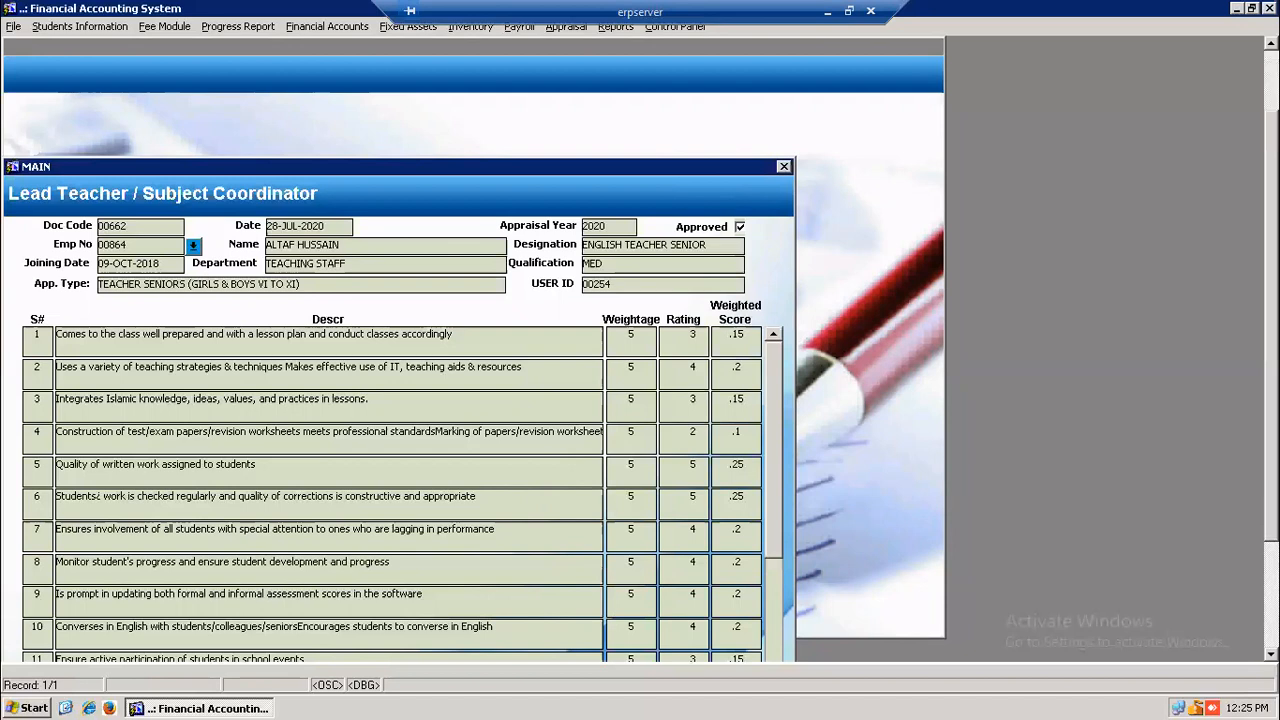
scroll(1152, 287, "up", 2)
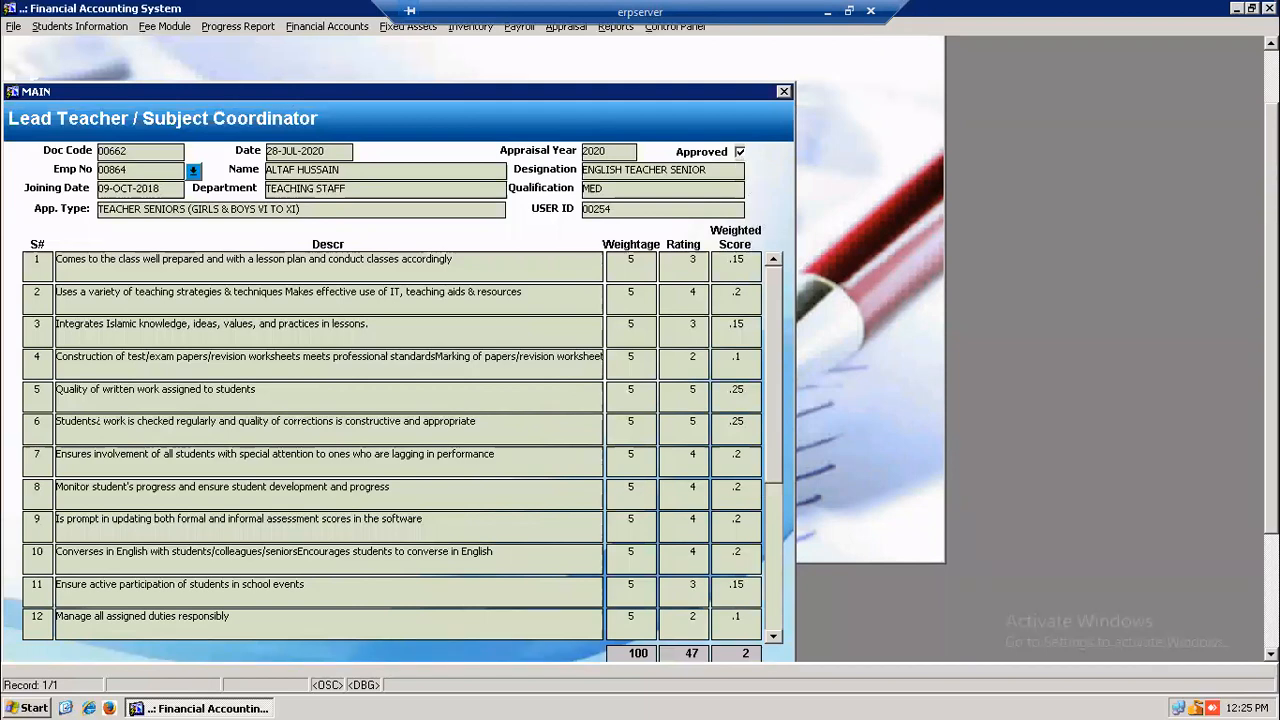
scroll(400, 350, "down", 3)
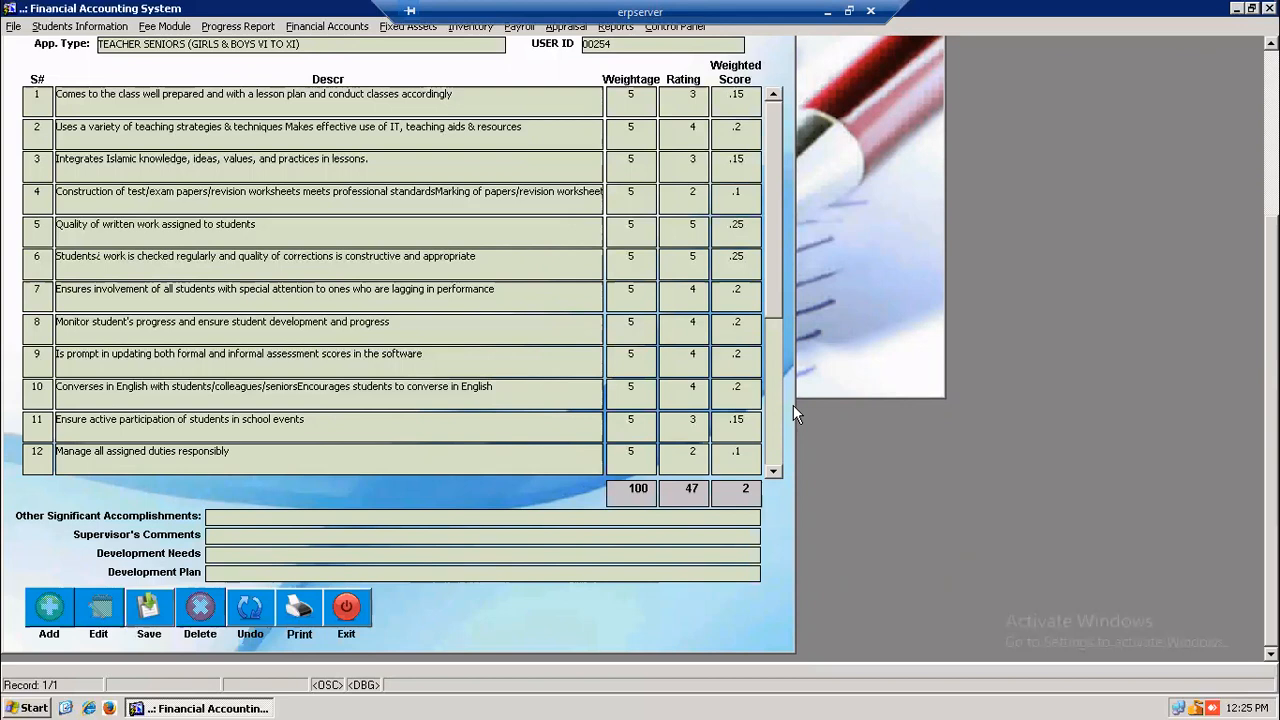
scroll(740, 230, "up", 3)
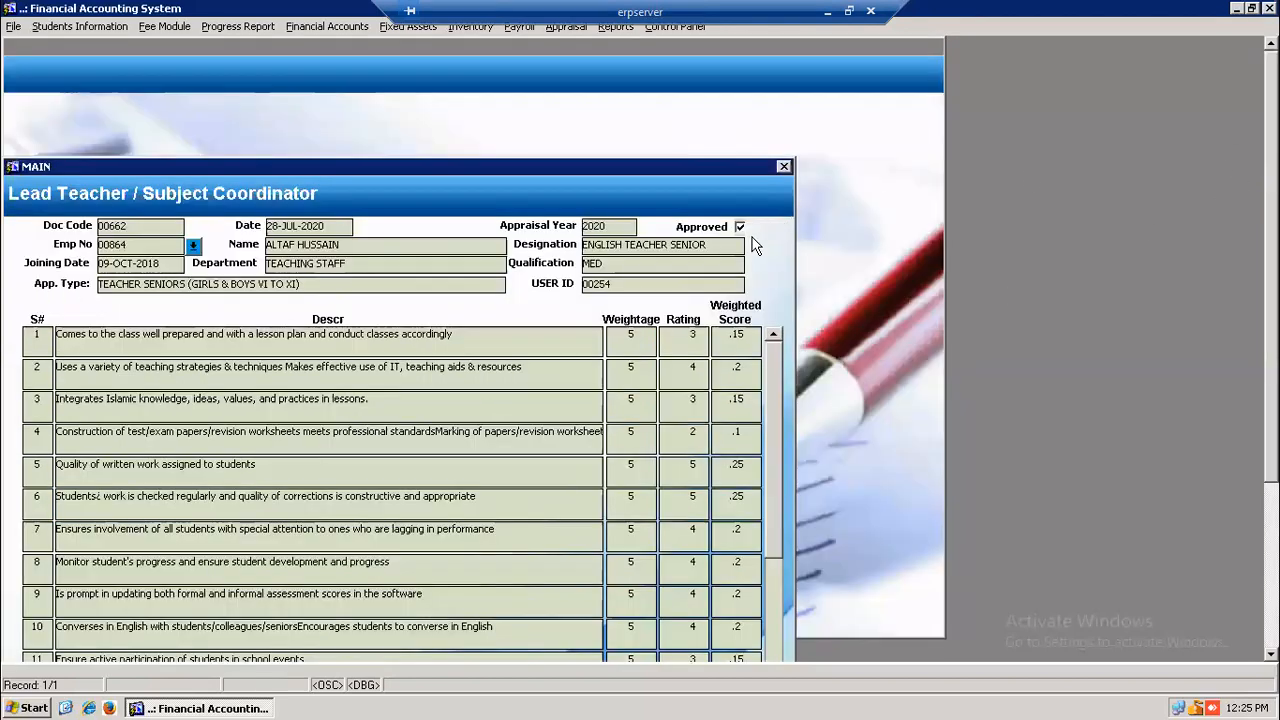
- Clear the ratings in rows 1 to 6
double_click(682, 338)
double_click(693, 338)
key("Delete")
double_click(694, 370)
key("Delete")
left_click(687, 405)
double_click(686, 435)
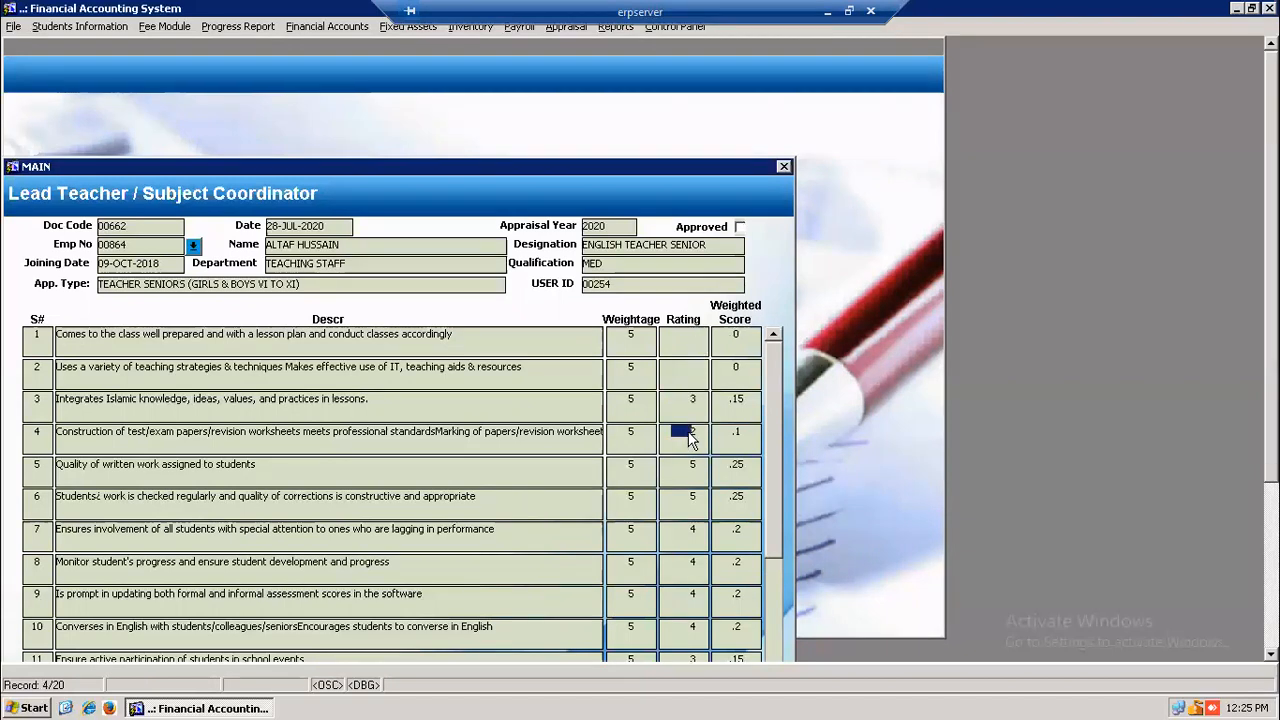
key("Delete")
left_click(694, 402)
double_click(689, 466)
key("Delete")
double_click(694, 493)
key("Delete")
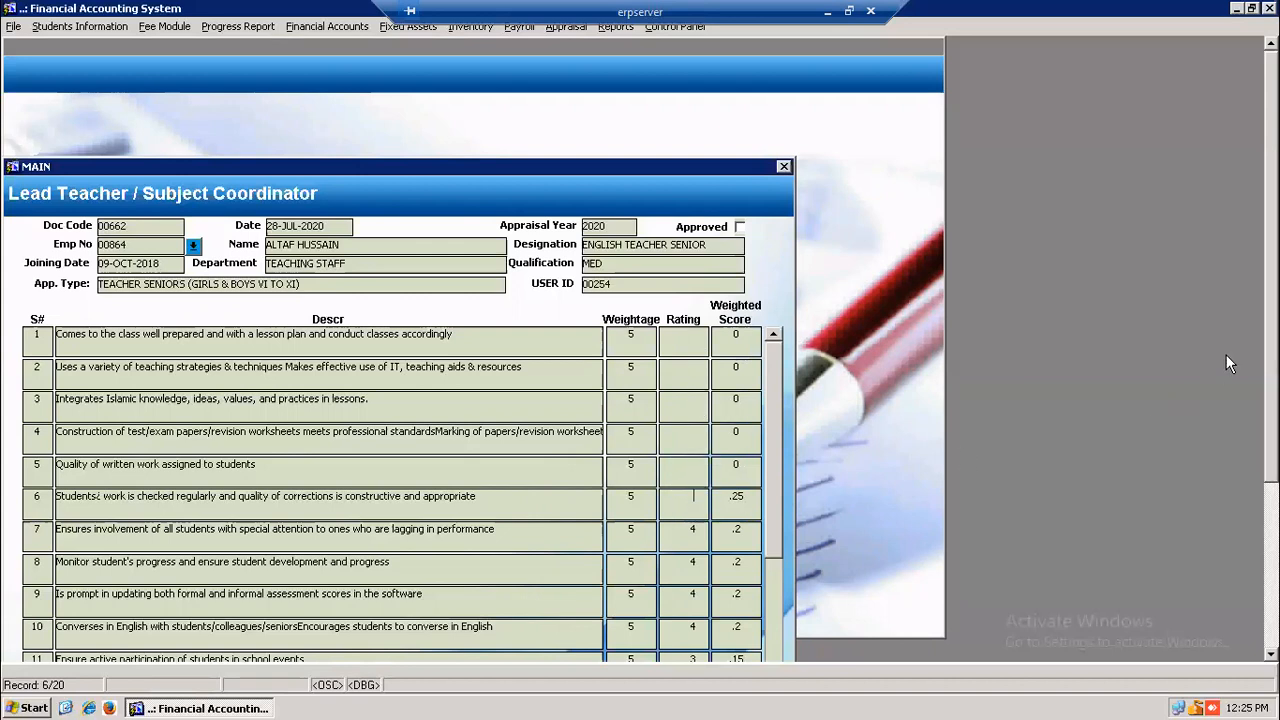
- Clear the remaining ratings in rows 7 to 13
scroll(639, 551, "down", 5)
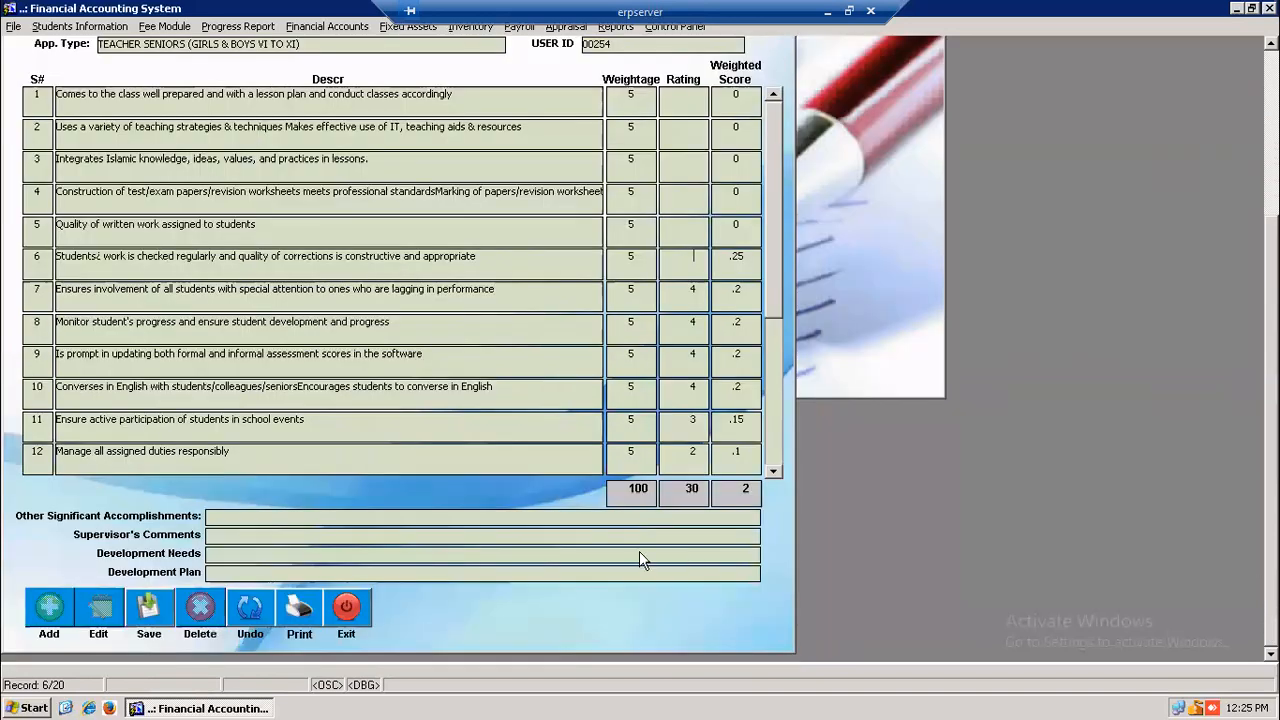
double_click(697, 292)
key("Delete")
double_click(697, 330)
key("Delete")
double_click(692, 386)
key("Delete")
left_click(691, 424)
double_click(692, 451)
key("Delete")
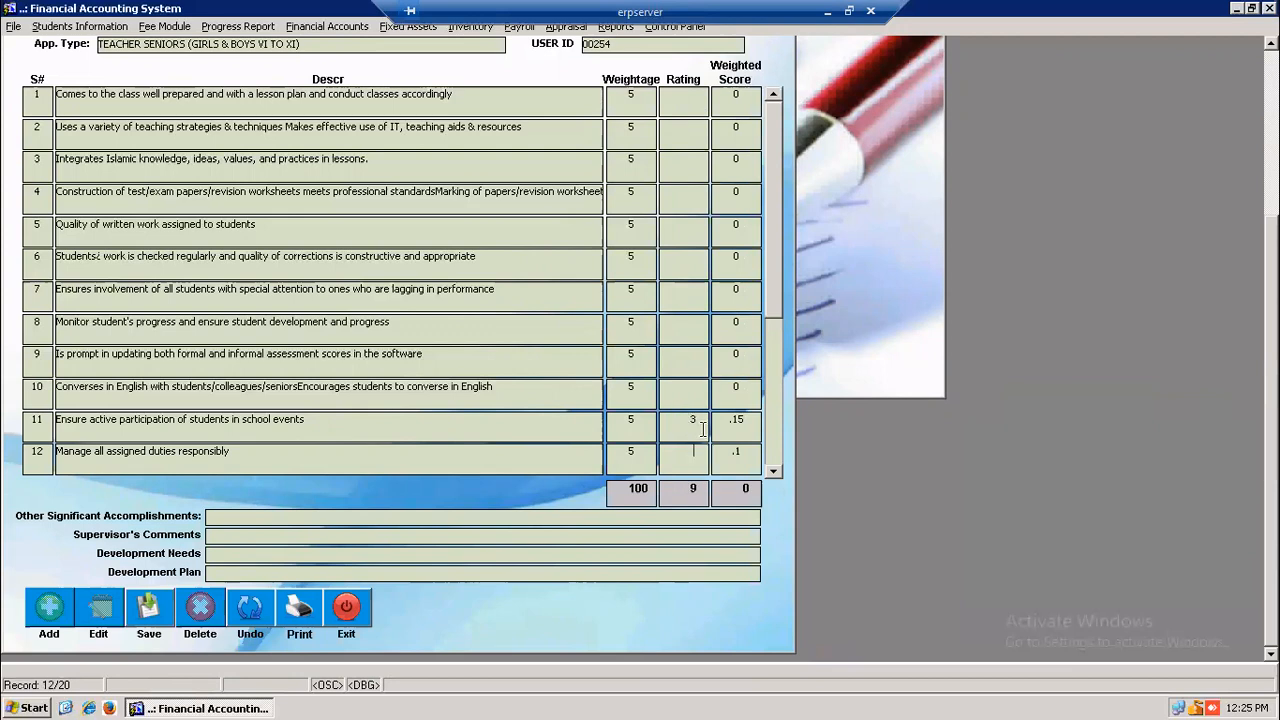
left_click(776, 473)
left_click(776, 473)
left_click(776, 473)
left_click(776, 473)
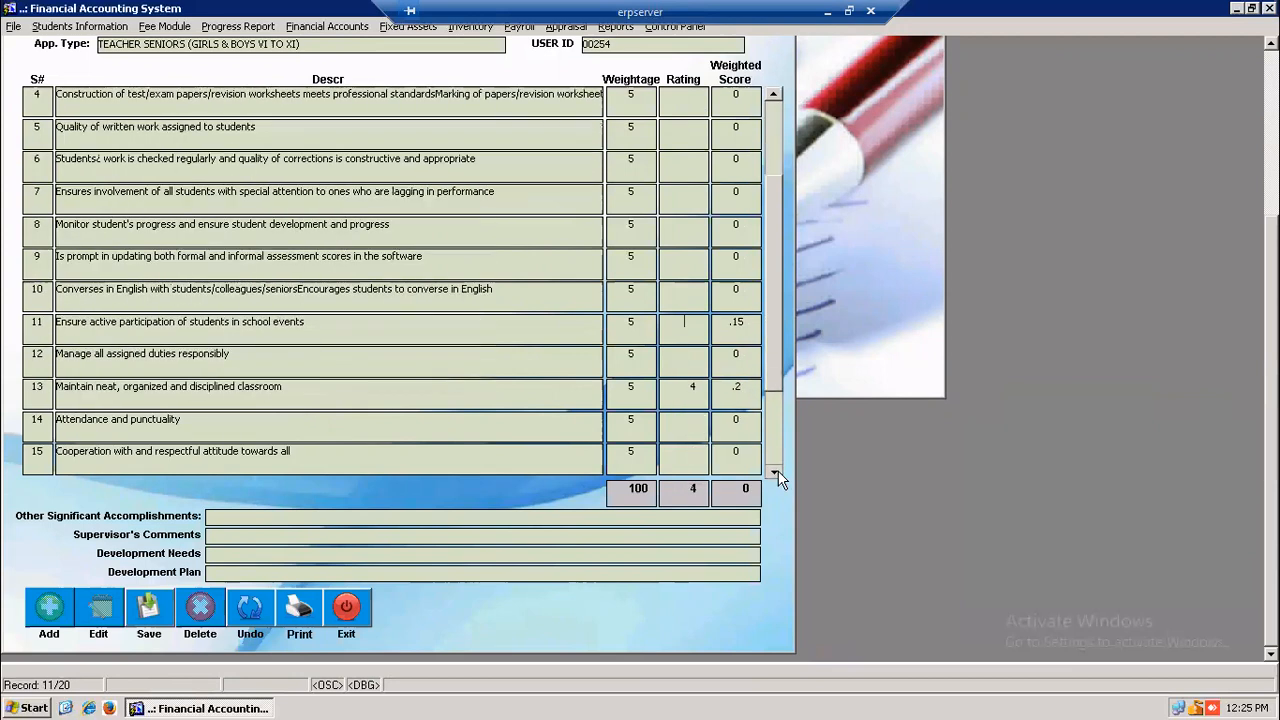
left_click(776, 473)
double_click(703, 323)
key("Delete")
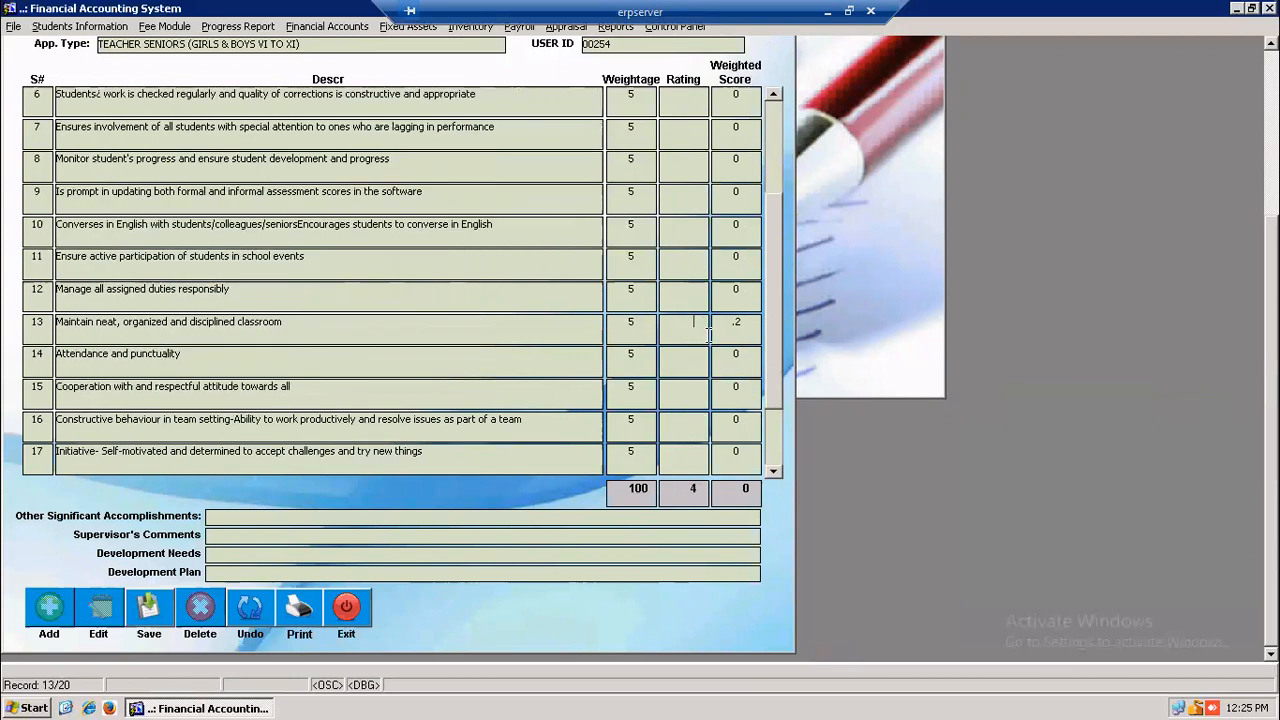
left_click(773, 470)
left_click(773, 470)
left_click(773, 470)
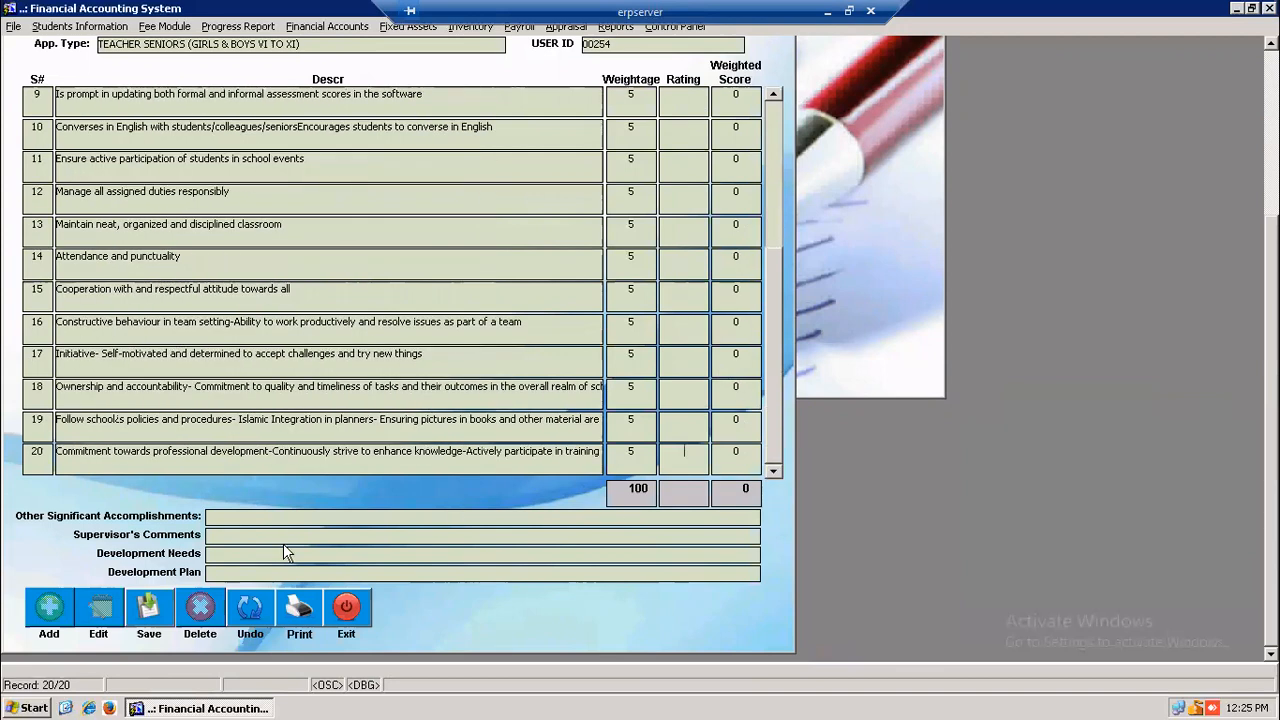
- Save the appraisal, confirm the update and acknowledge the completion message
left_click(146, 615)
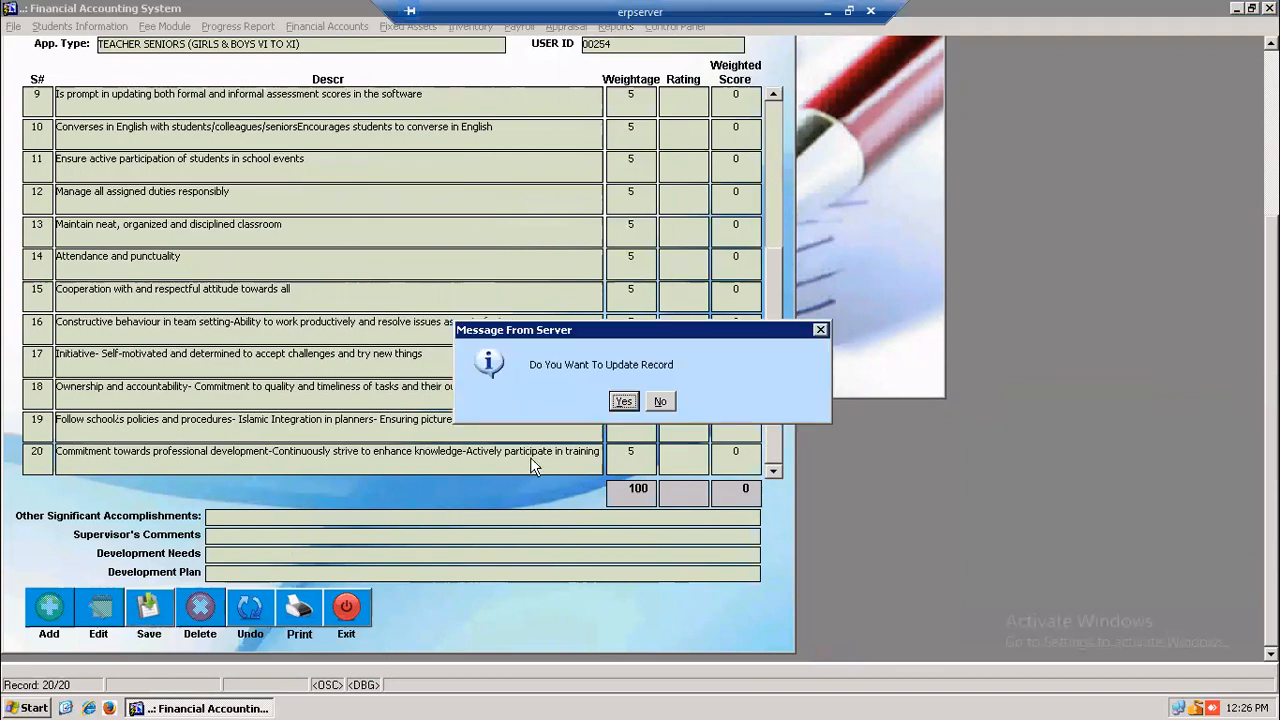
left_click(622, 402)
left_click(642, 402)
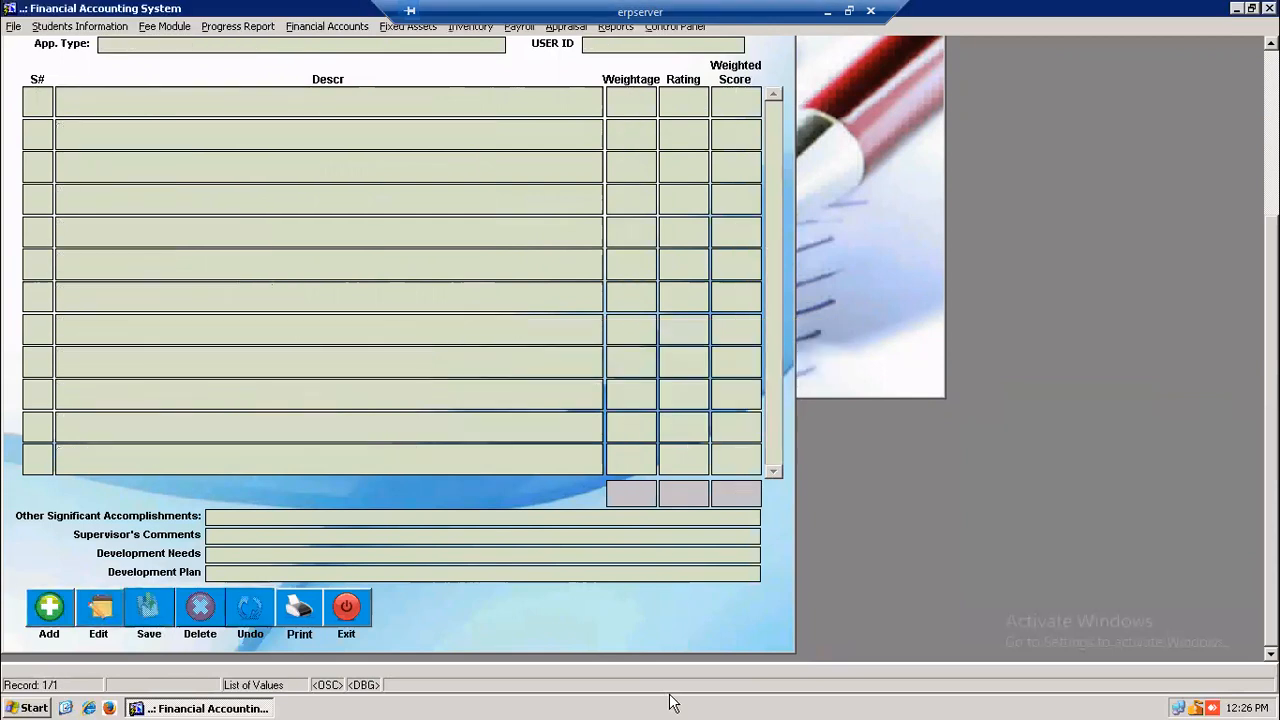